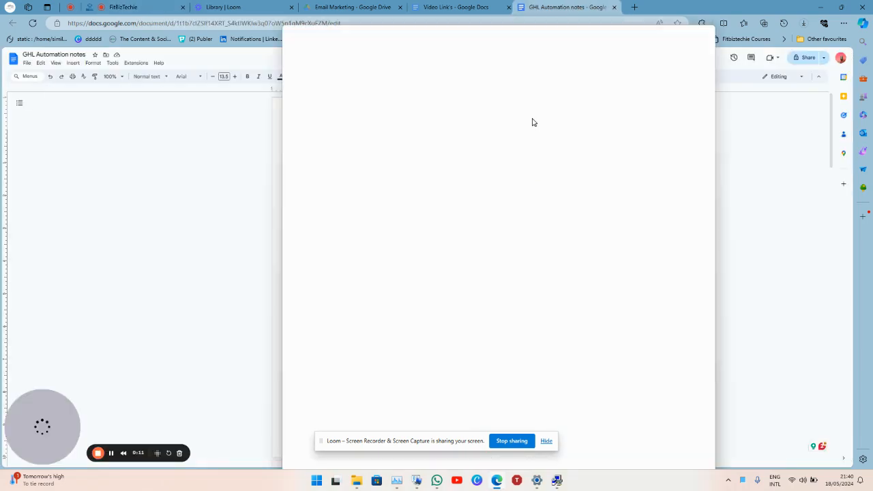
# Snap the GHL Automation notes to the right half and the FitBizTechie dashboard to the left.
pyautogui.moveTo(534, 122); pyautogui.dragTo(872, 156)
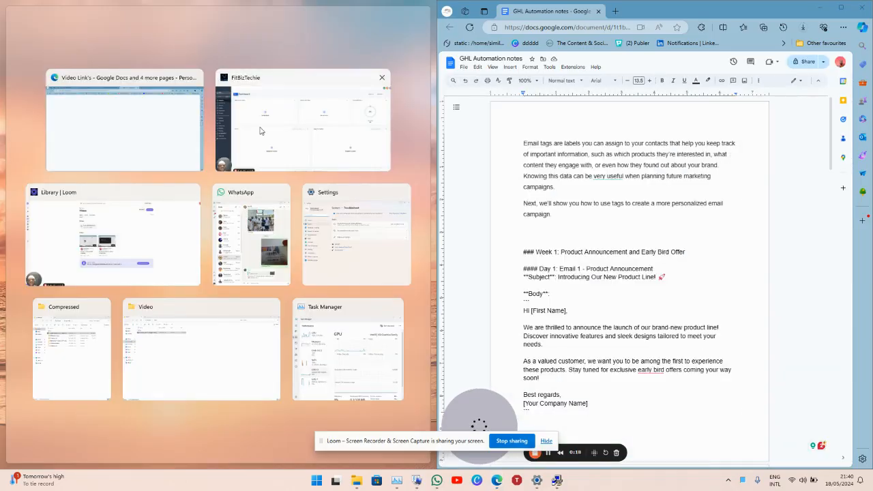
pyautogui.click(260, 130)
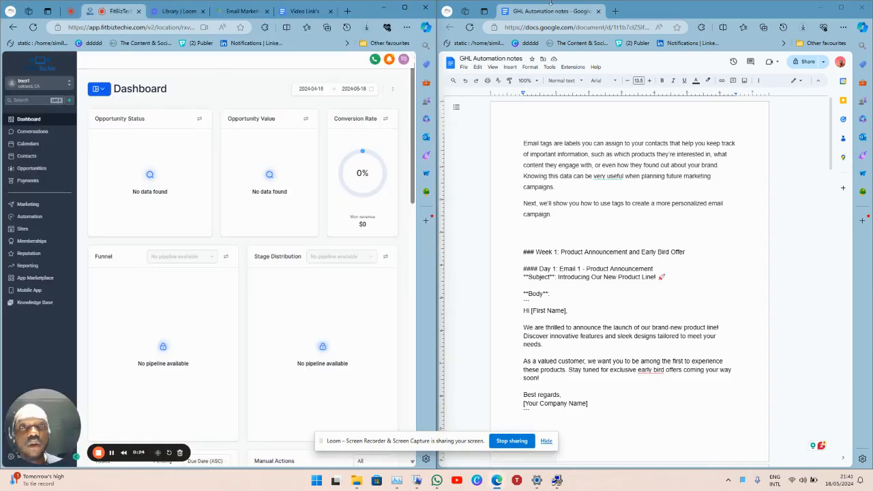
# Maximize FitBizTechie, open the Automation workflow list, and dismiss the screen-sharing notice.
pyautogui.click(403, 9)
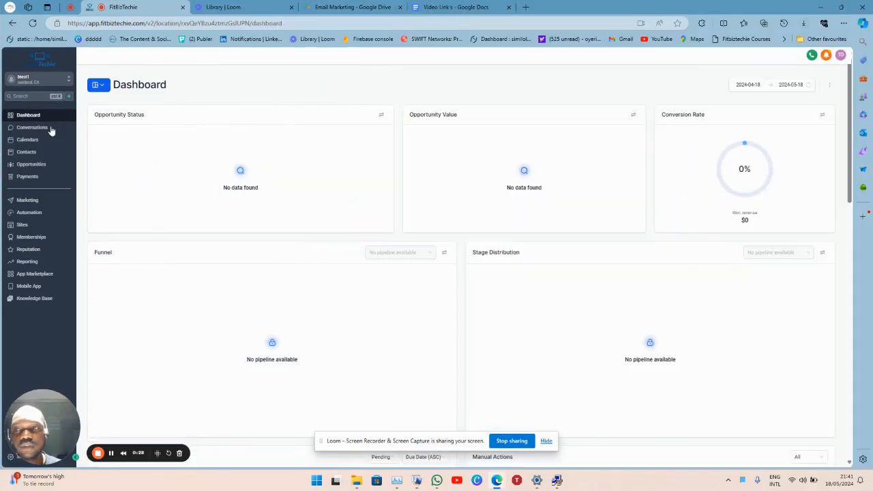
pyautogui.click(35, 217)
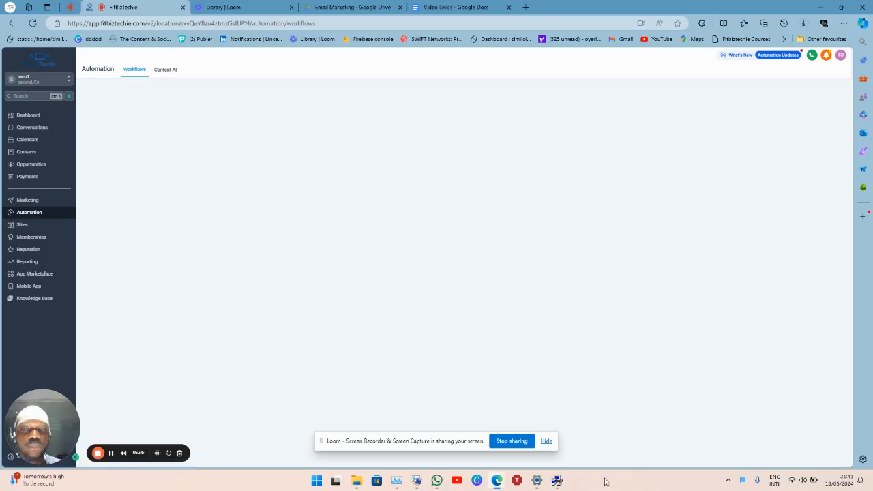
pyautogui.click(547, 442)
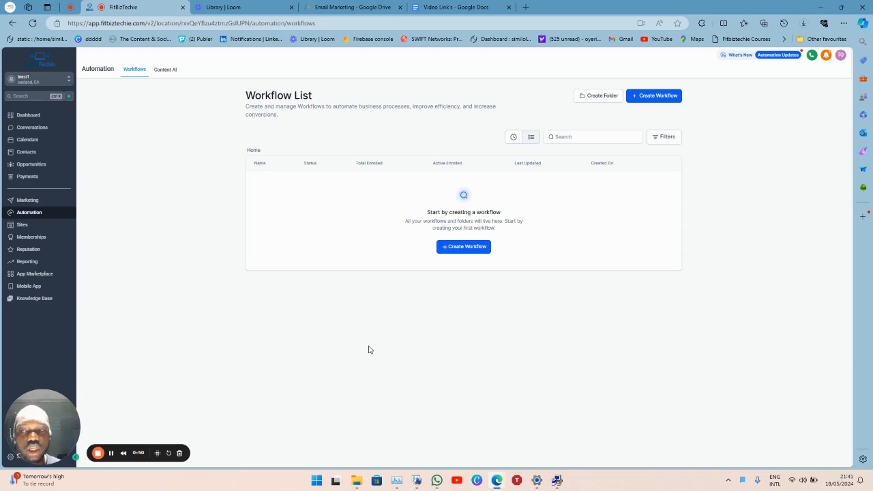
# Create the '2024 TJ Demo' workflow folder, open it, and start a new workflow inside.
pyautogui.click(603, 97)
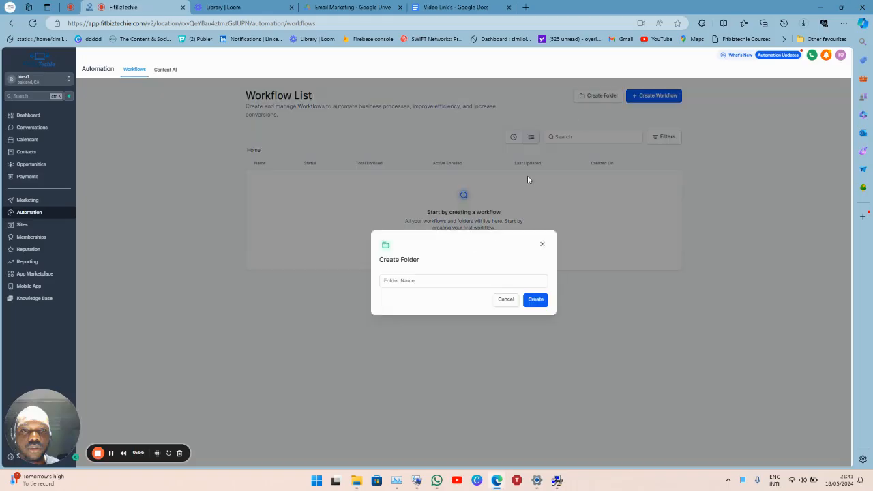
pyautogui.click(454, 281)
pyautogui.write('2024 TJ Demo')
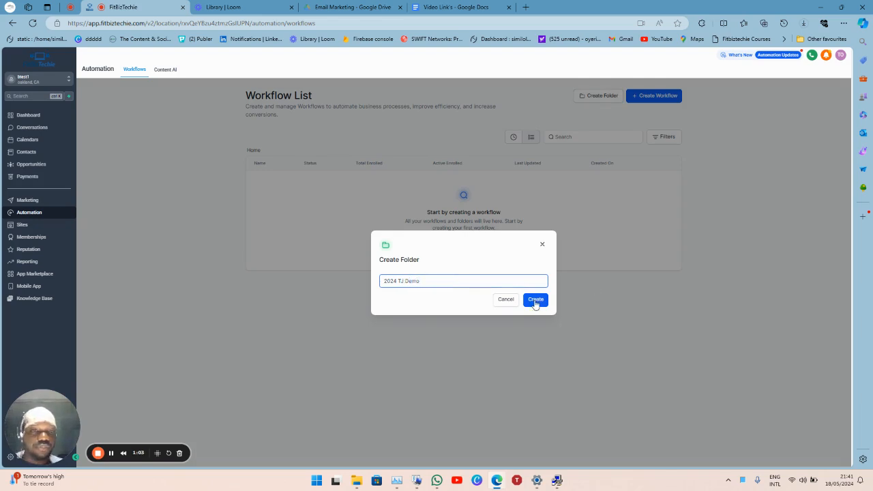
pyautogui.click(536, 300)
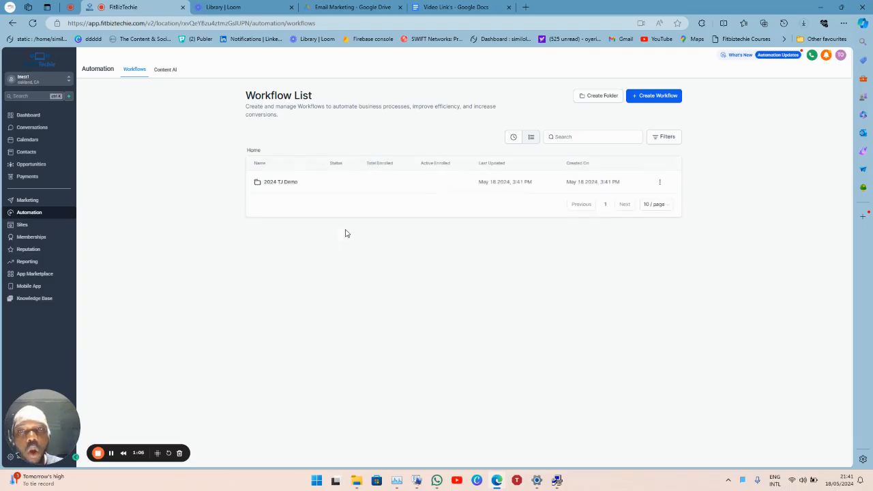
pyautogui.click(271, 185)
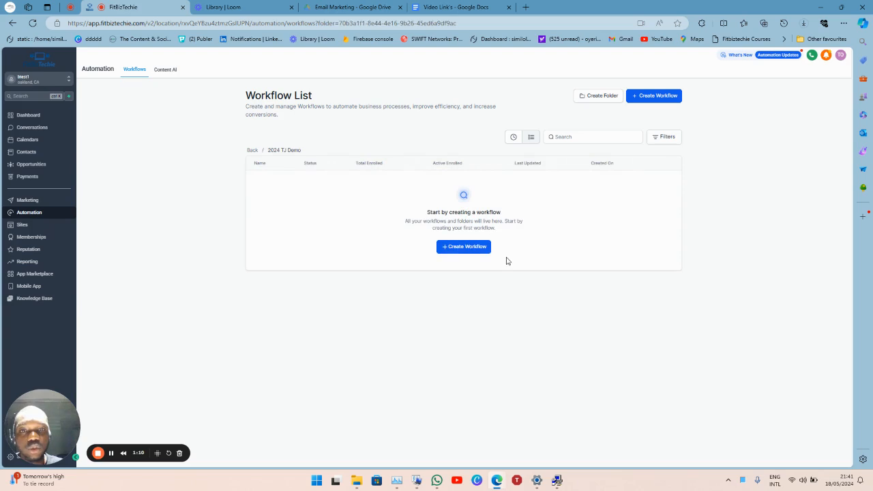
pyautogui.click(465, 253)
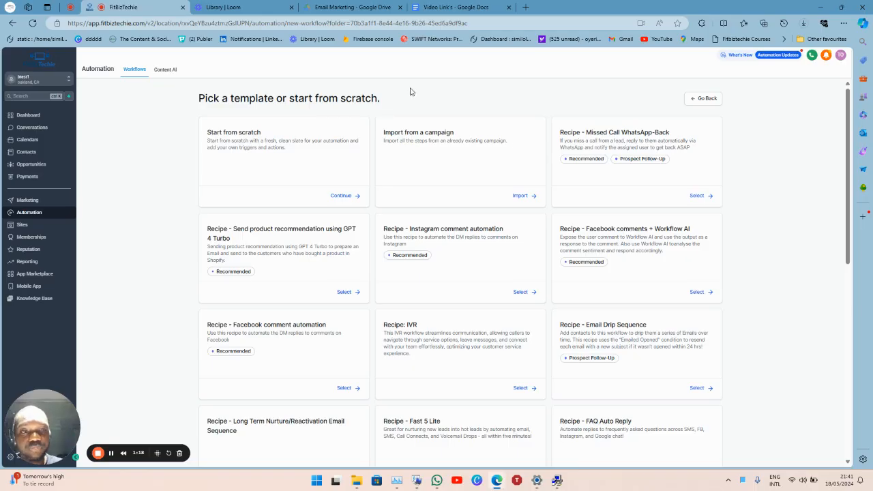
# Start a workflow from scratch and rename its title to 'Product Launch'.
pyautogui.click(349, 199)
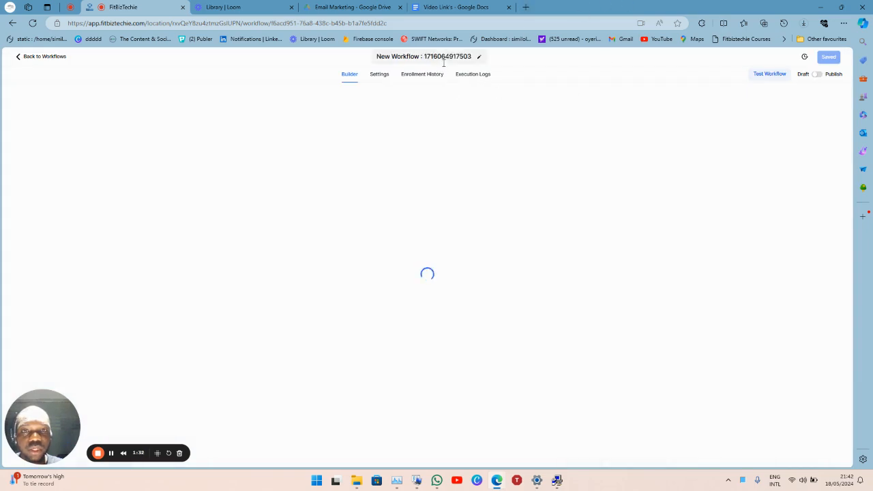
pyautogui.click(454, 55)
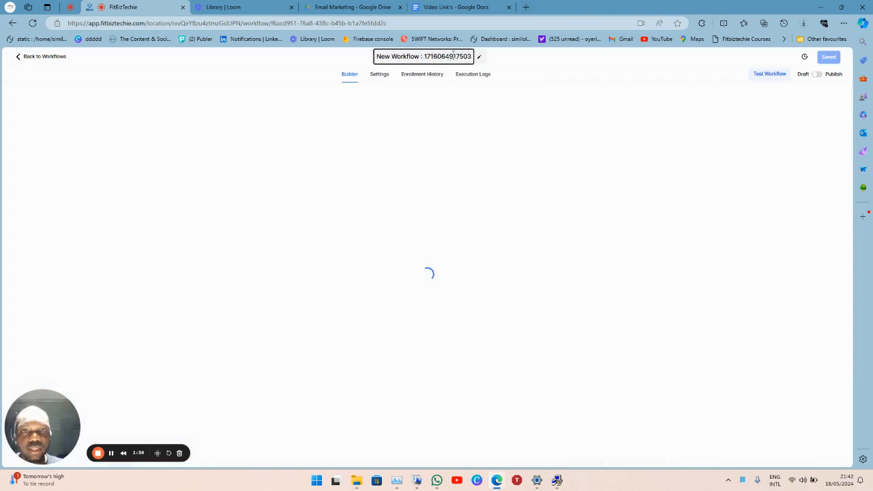
pyautogui.hotkey('ctrl', 'a')
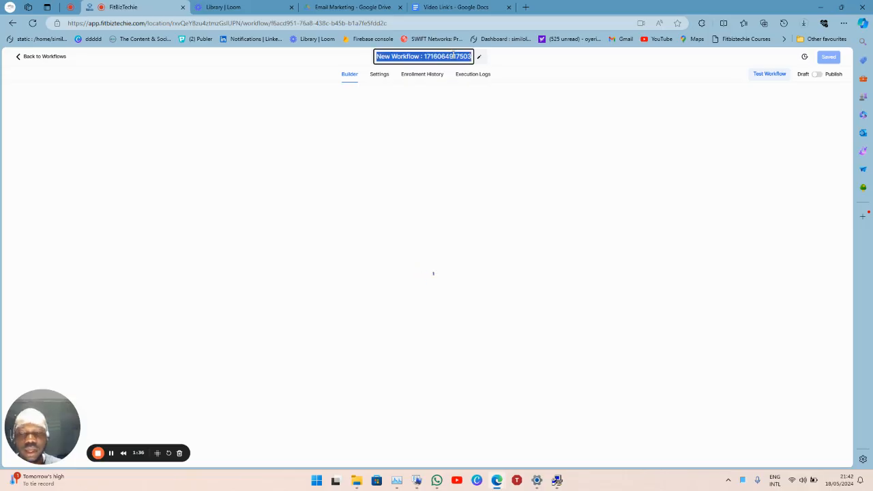
pyautogui.write('Projec')
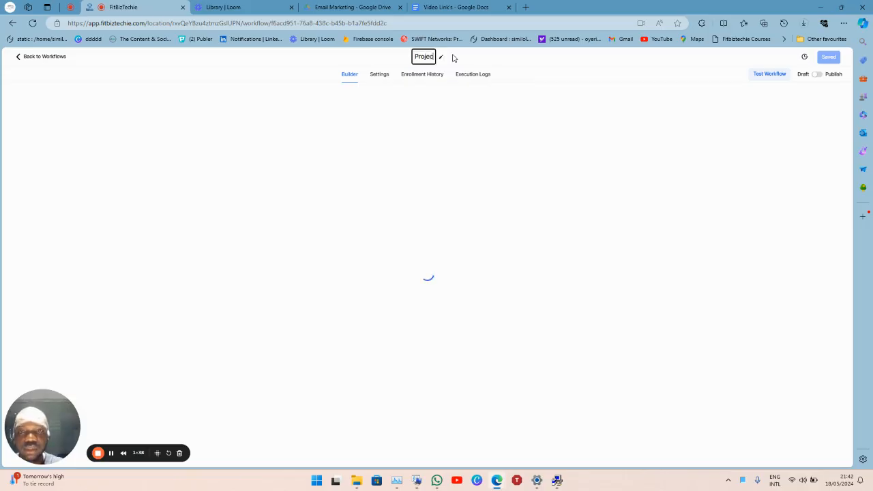
pyautogui.press('BackSpace')
pyautogui.press('BackSpace')
pyautogui.press('BackSpace')
pyautogui.write('duct LAu')
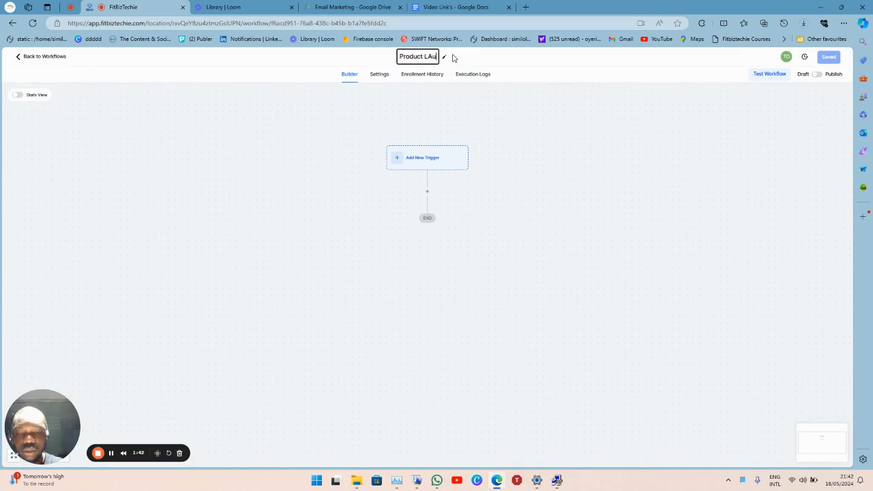
pyautogui.write('ncg')
pyautogui.press('BackSpace')
pyautogui.press('BackSpace')
pyautogui.press('BackSpace')
pyautogui.press('BackSpace')
pyautogui.press('BackSpace')
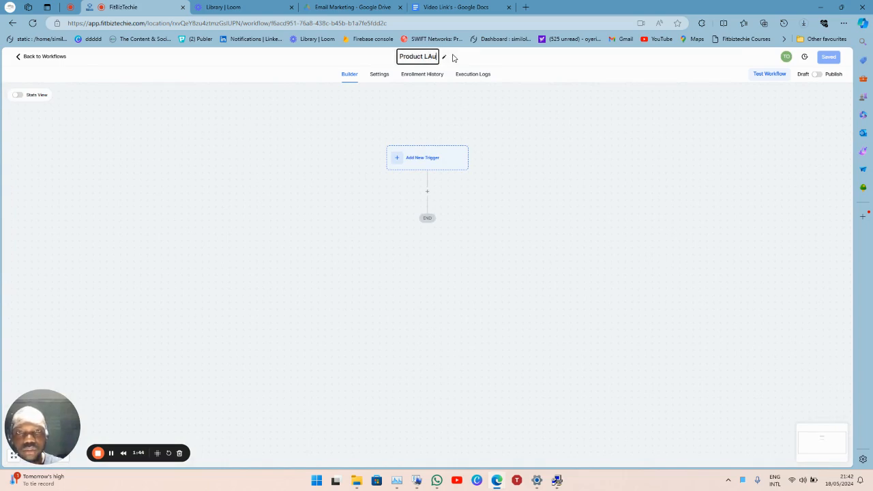
pyautogui.write('aunch')
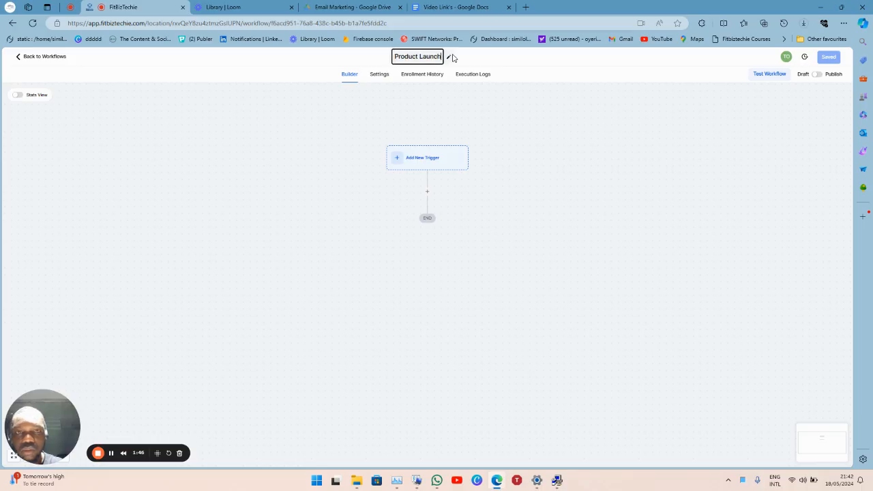
pyautogui.click(369, 118)
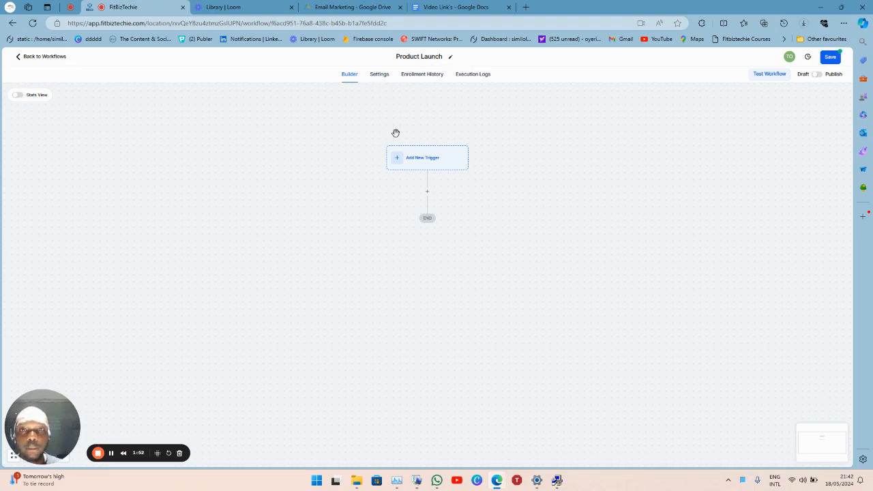
# In workflow Settings, set sender name to Business Name and sender email to Business Email custom values.
pyautogui.click(379, 74)
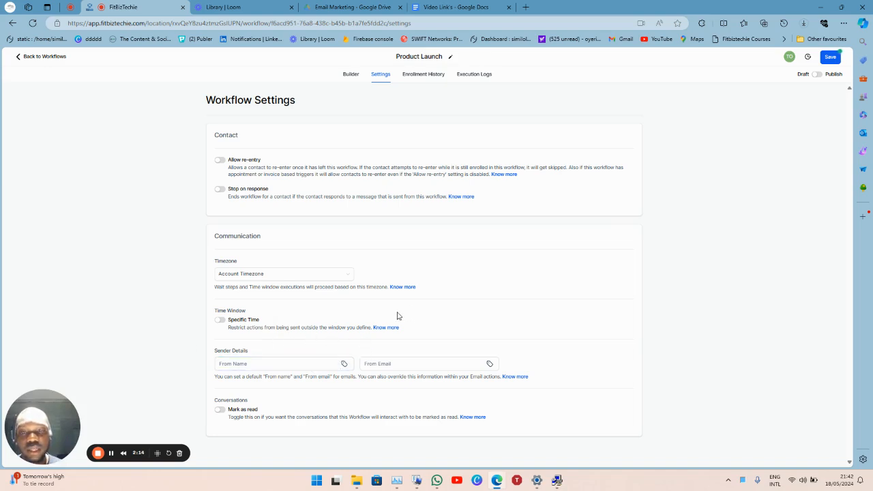
pyautogui.click(345, 364)
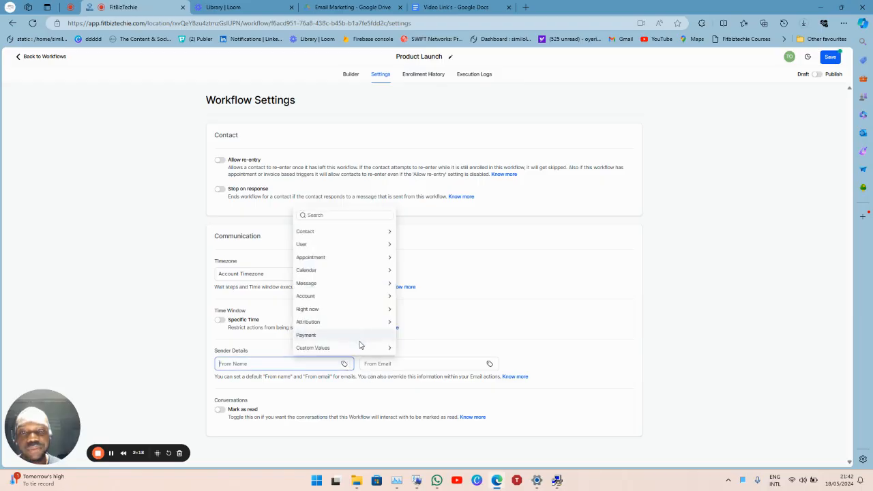
pyautogui.click(360, 349)
pyautogui.click(349, 349)
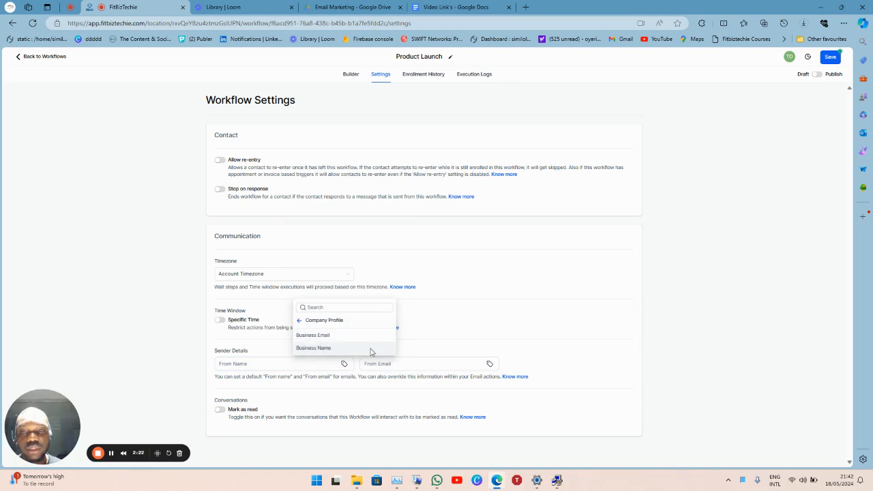
pyautogui.click(372, 350)
pyautogui.click(489, 364)
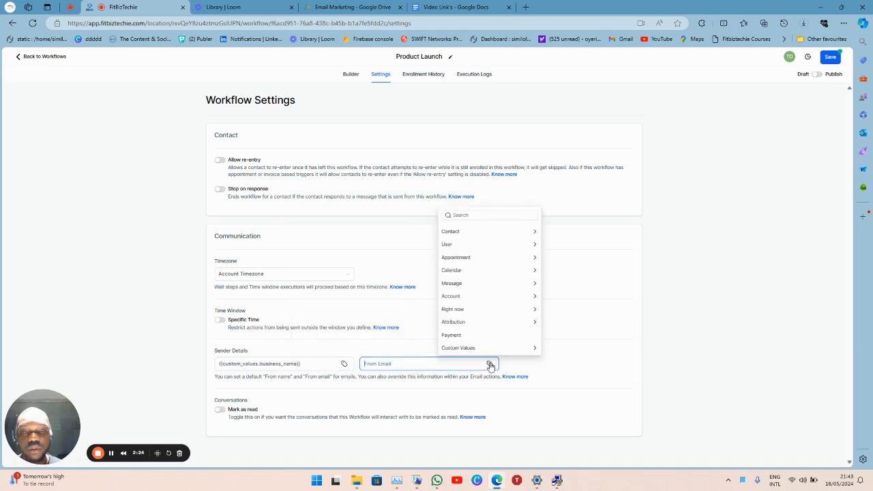
pyautogui.click(489, 349)
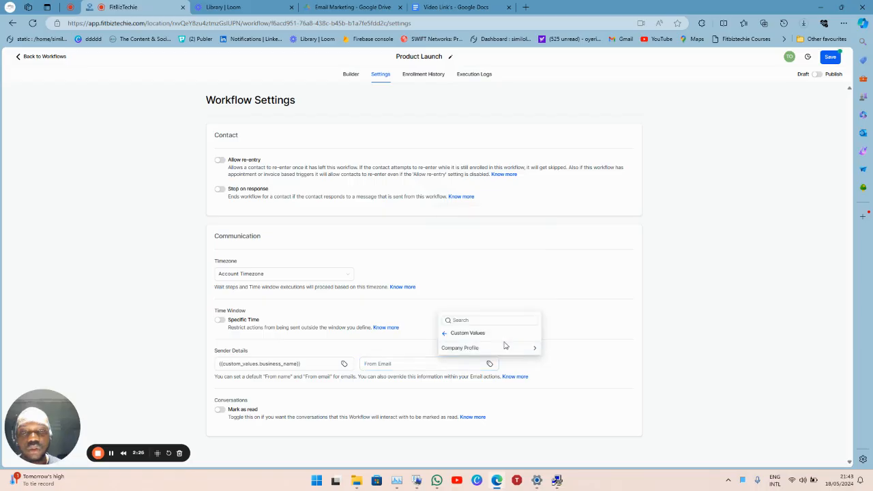
pyautogui.click(506, 348)
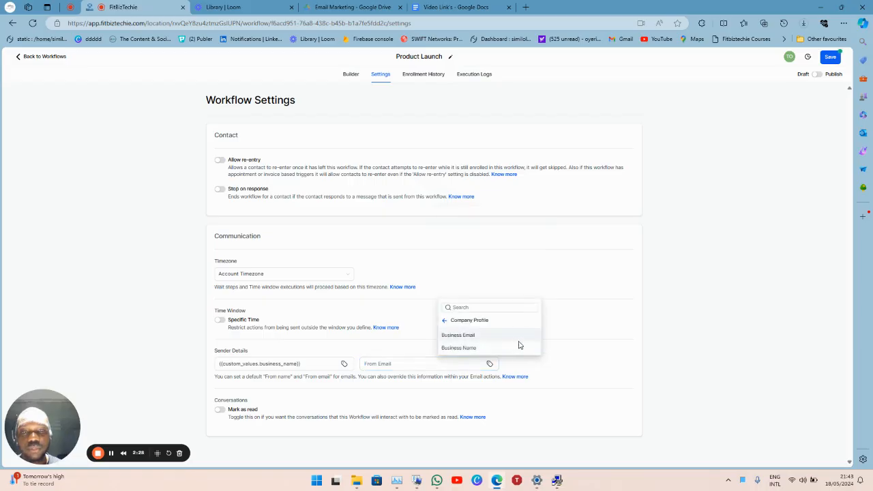
pyautogui.click(477, 335)
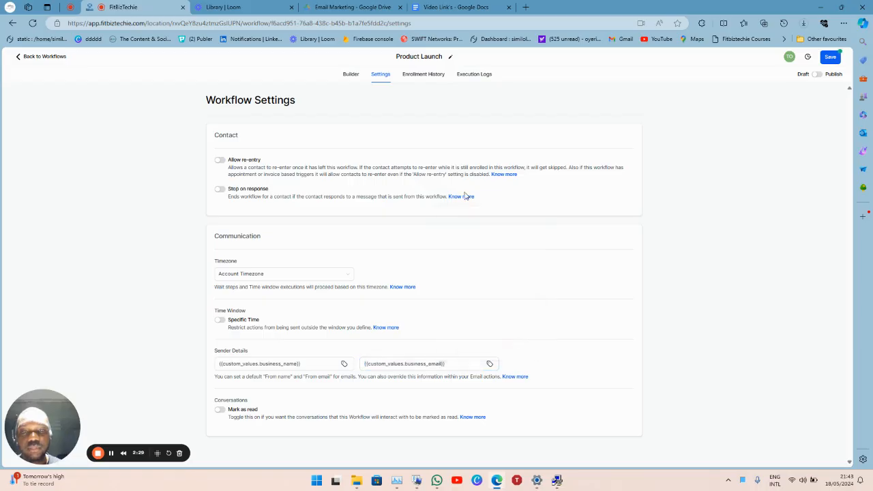
pyautogui.click(353, 74)
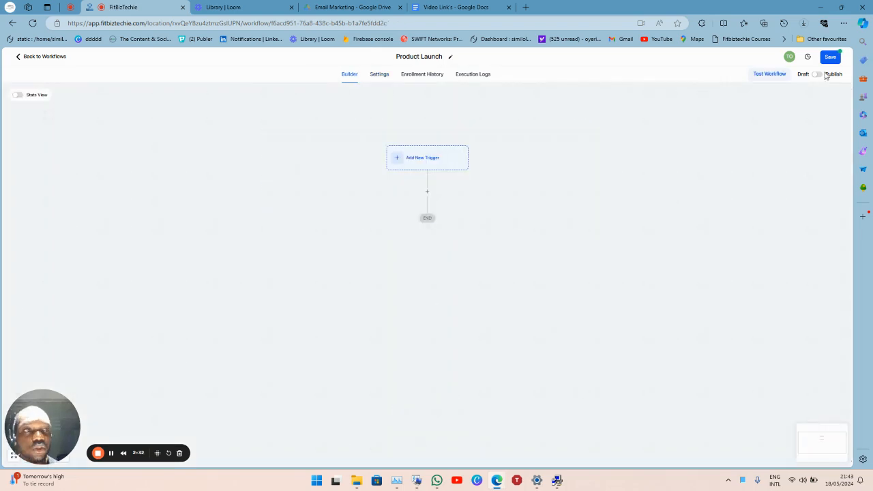
# Save the workflow, open the trigger picker, and browse the full unfiltered list of triggers.
pyautogui.click(828, 56)
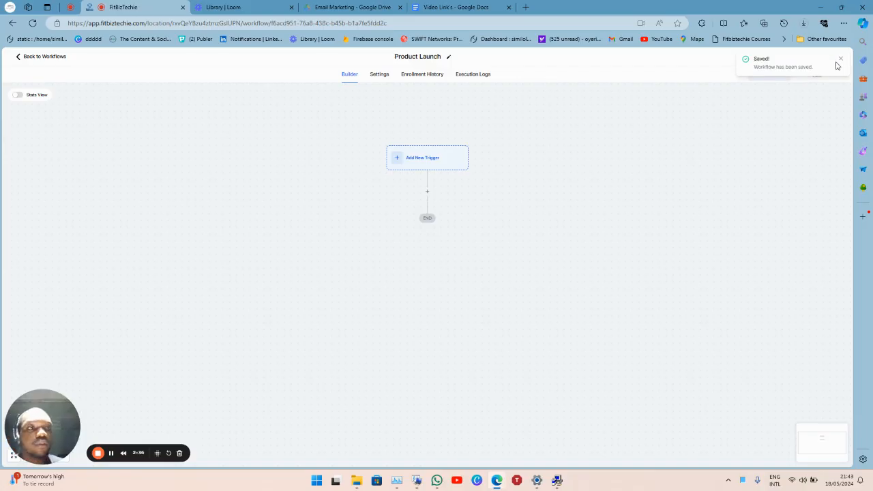
pyautogui.click(840, 58)
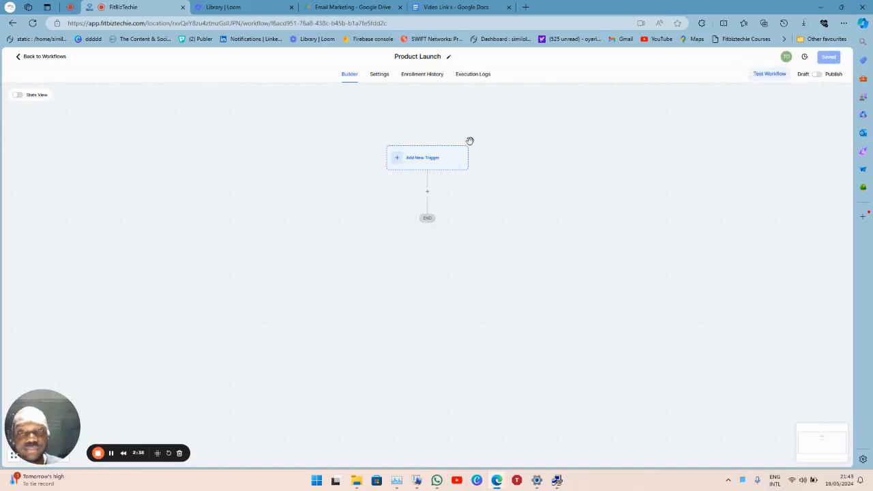
pyautogui.click(448, 158)
pyautogui.click(697, 137)
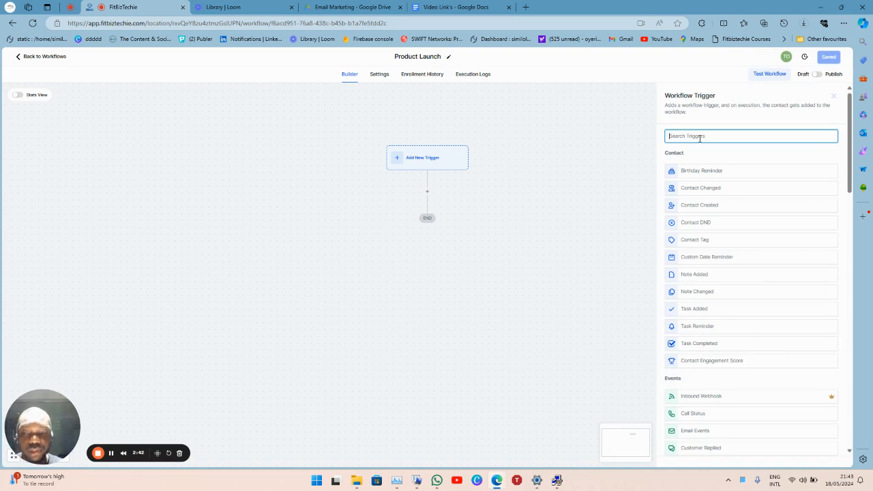
pyautogui.write('form')
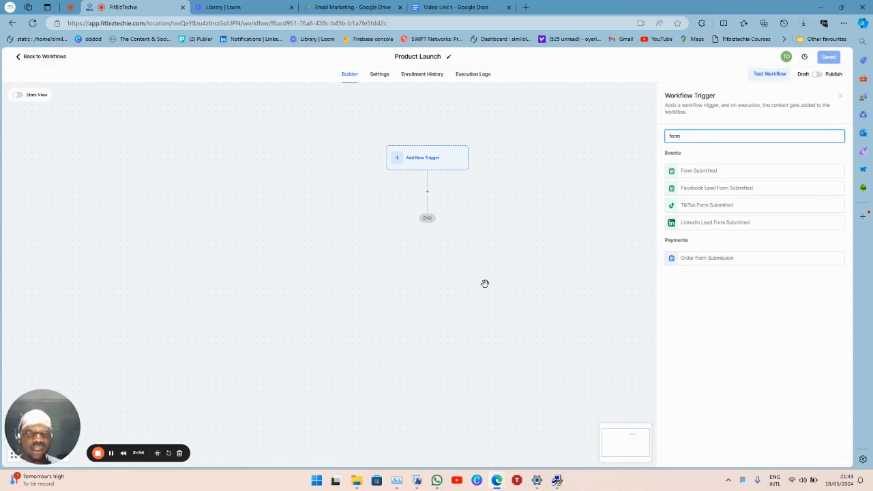
pyautogui.press('BackSpace')
pyautogui.press('BackSpace')
pyautogui.press('BackSpace')
pyautogui.press('BackSpace')
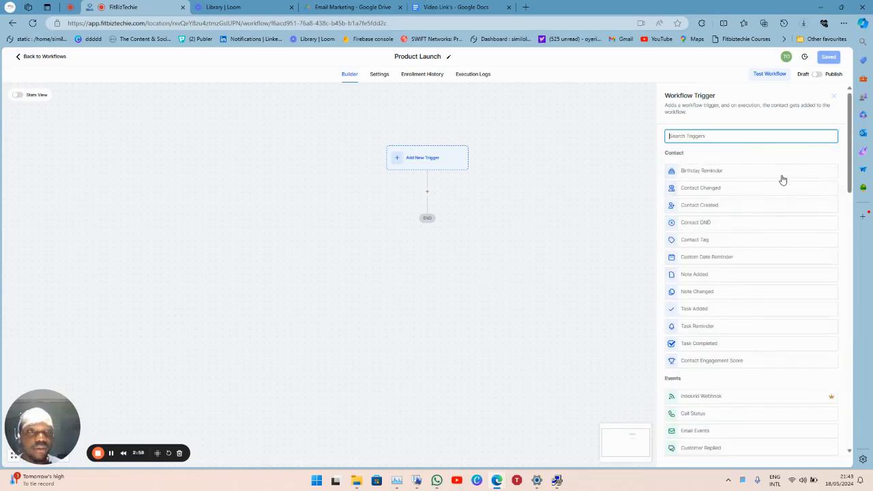
pyautogui.scroll(-7, 783, 179)
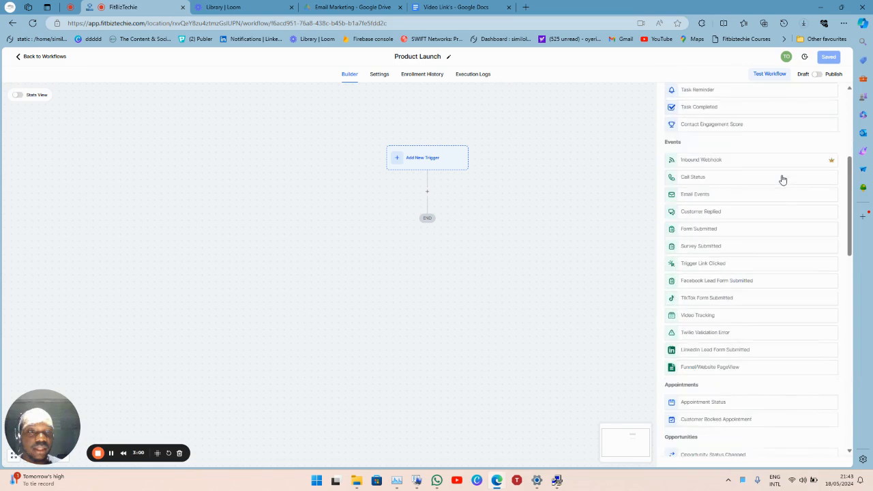
pyautogui.scroll(-4, 783, 179)
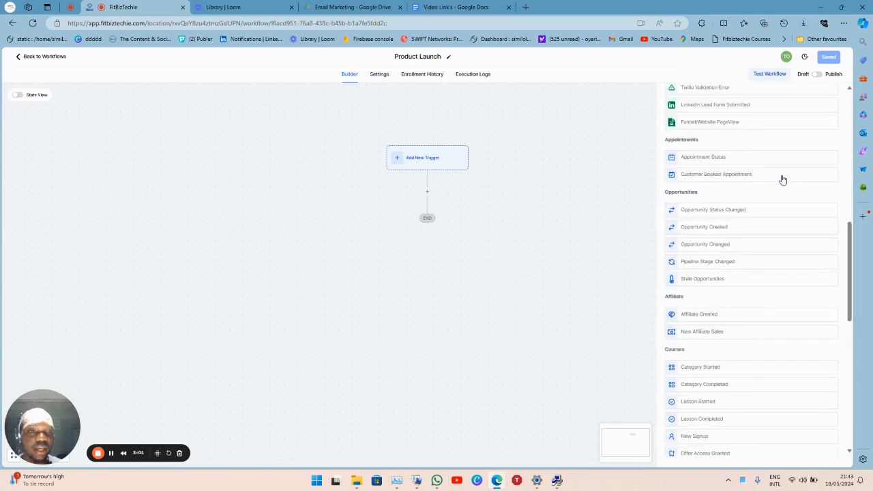
pyautogui.scroll(-3, 783, 180)
pyautogui.scroll(15, 783, 180)
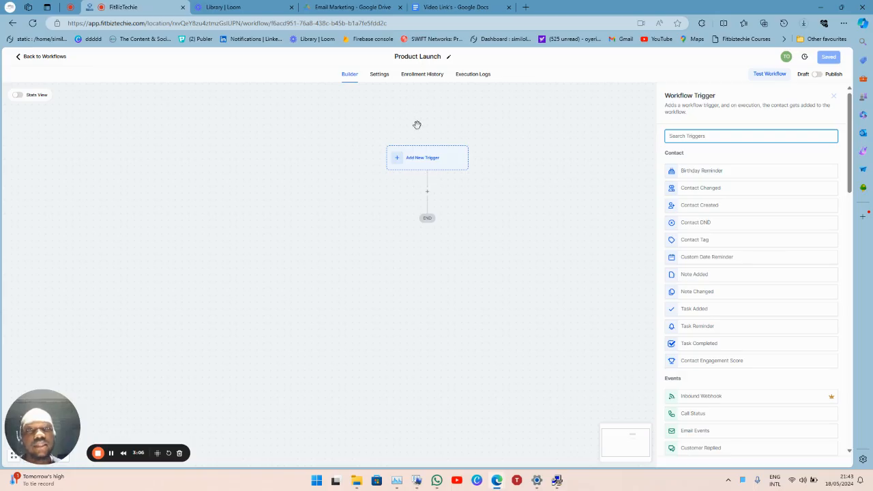
# Try a Form Submitted trigger with a 'Form is' filter, check the available forms, then close it unsaved.
pyautogui.click(437, 156)
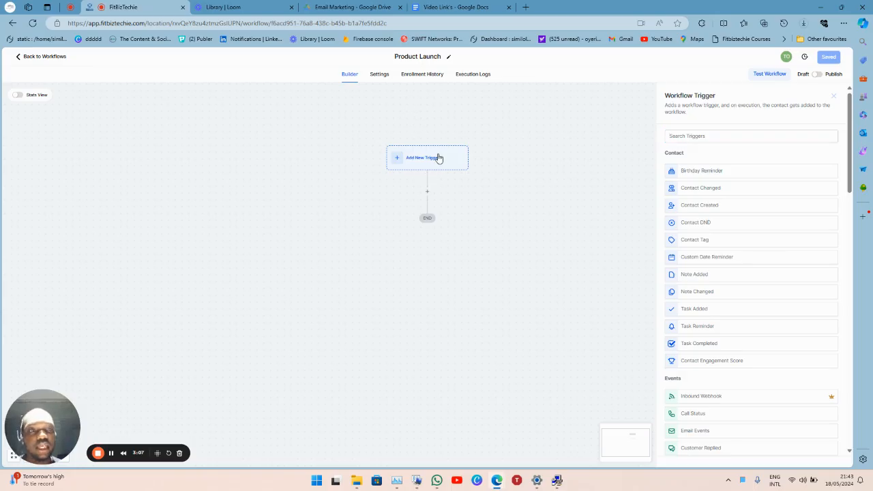
pyautogui.click(743, 135)
pyautogui.write('form')
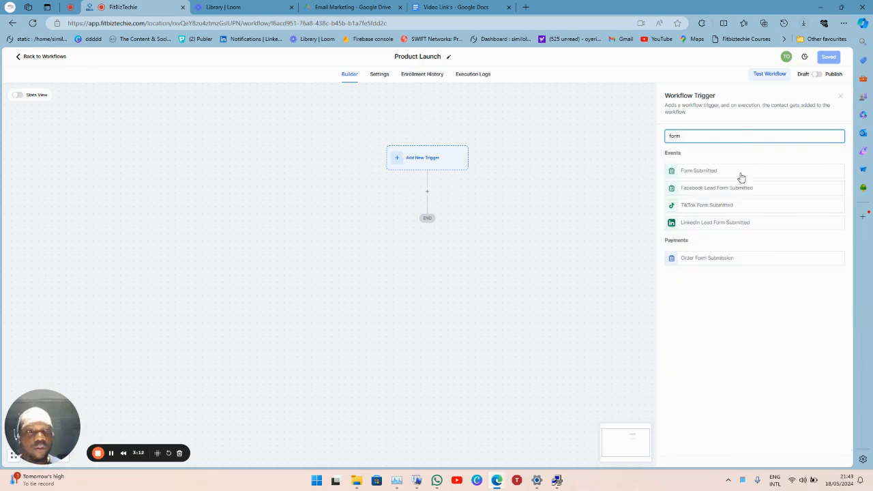
pyautogui.click(741, 172)
pyautogui.click(579, 202)
pyautogui.click(636, 213)
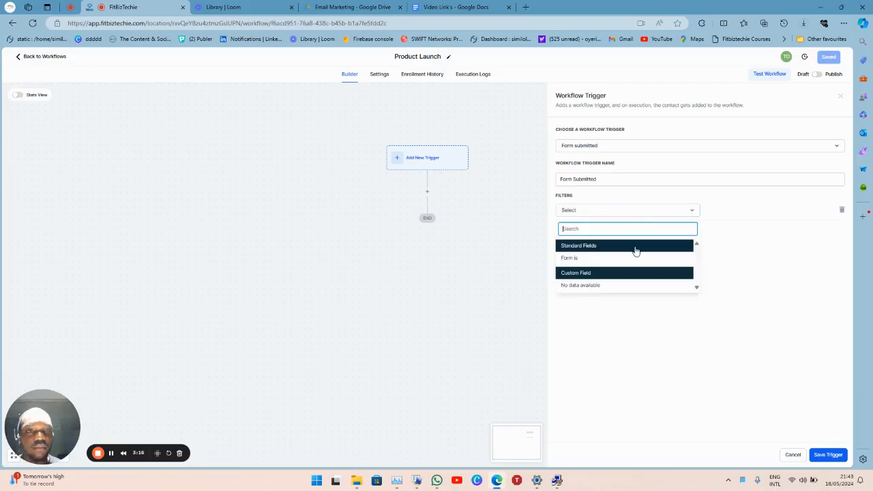
pyautogui.click(634, 260)
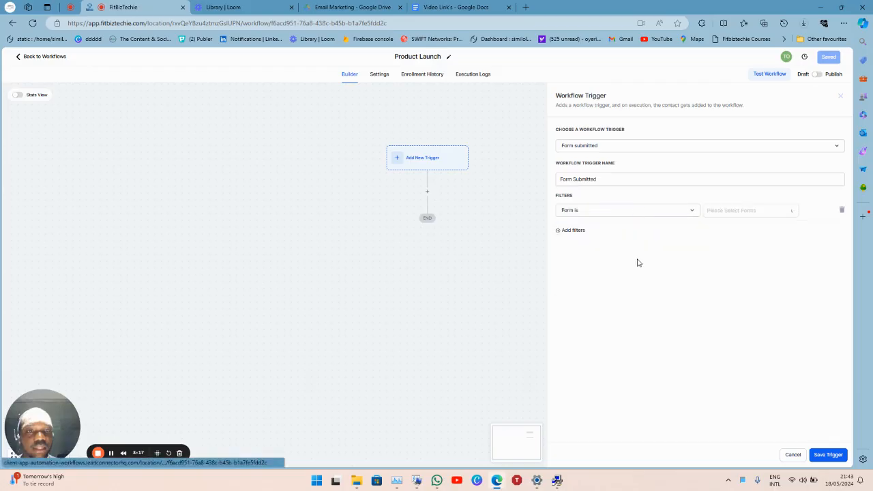
pyautogui.click(751, 217)
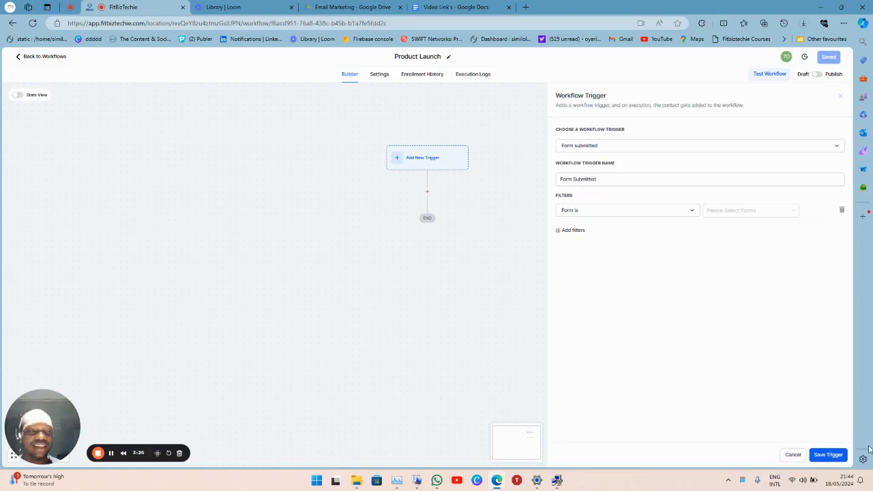
pyautogui.click(793, 455)
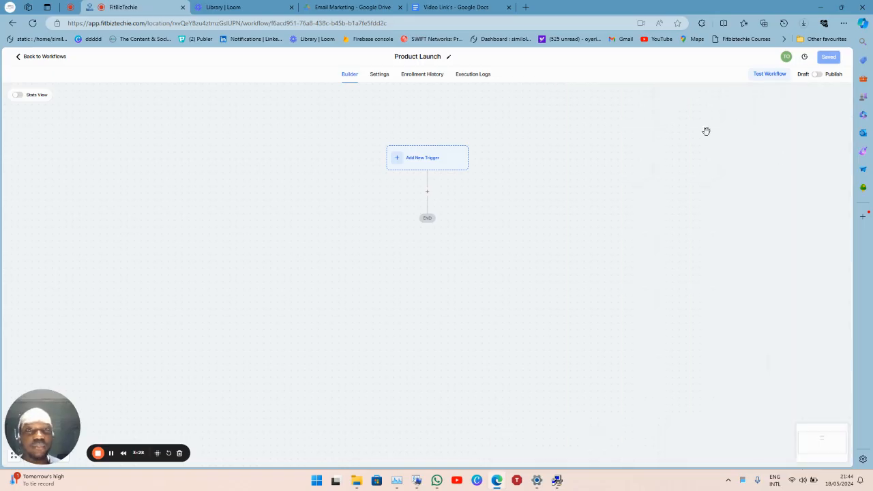
# Leave the workflow, go to Sites > Forms, and add a new form from scratch.
pyautogui.click(48, 63)
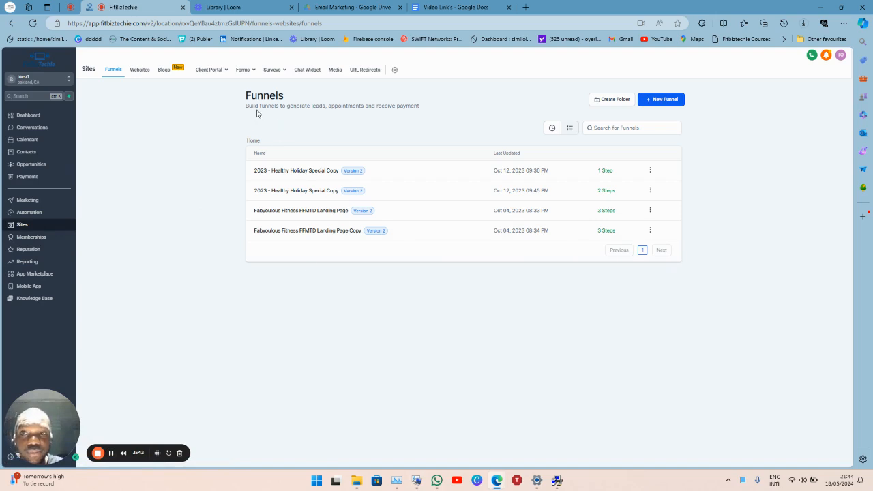
pyautogui.moveTo(238, 70)
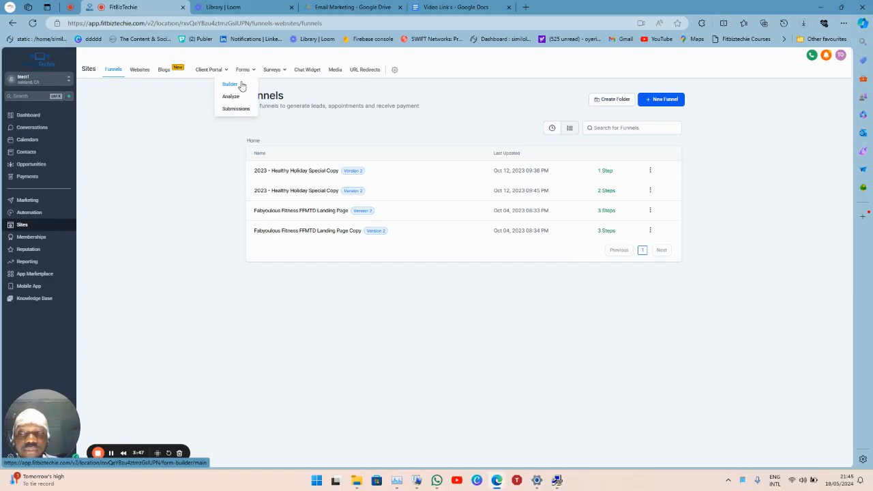
pyautogui.click(242, 86)
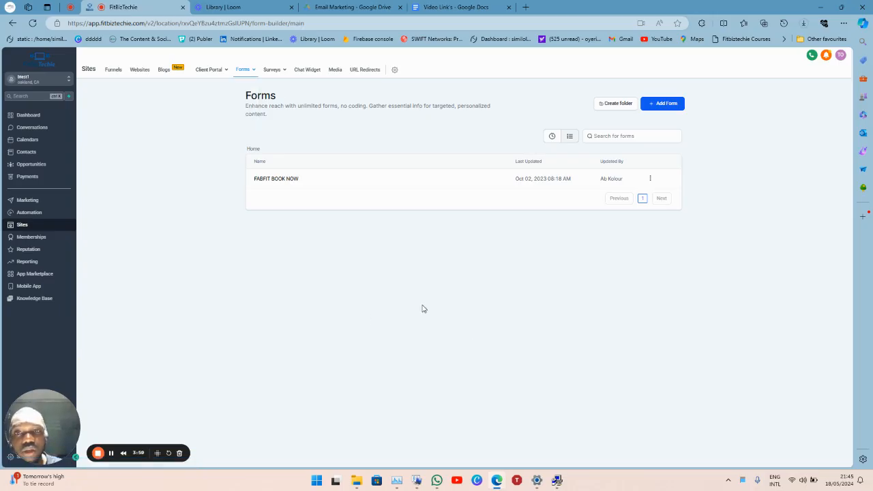
pyautogui.click(672, 105)
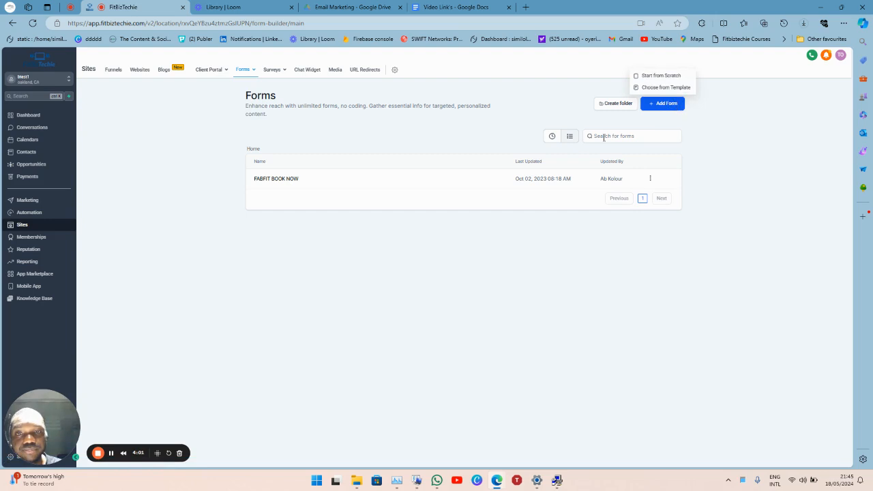
pyautogui.click(678, 80)
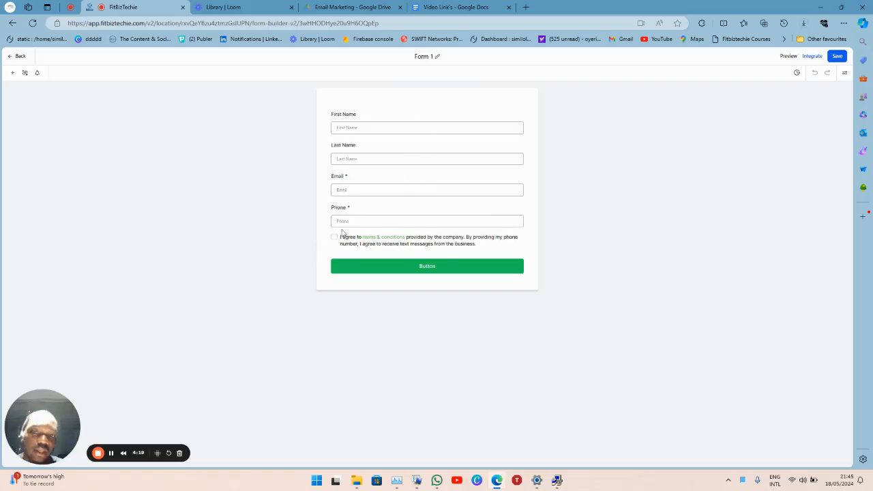
# Rename 'Form 1' to 'Product Launch Form', save it, and go back to the forms list.
pyautogui.click(422, 58)
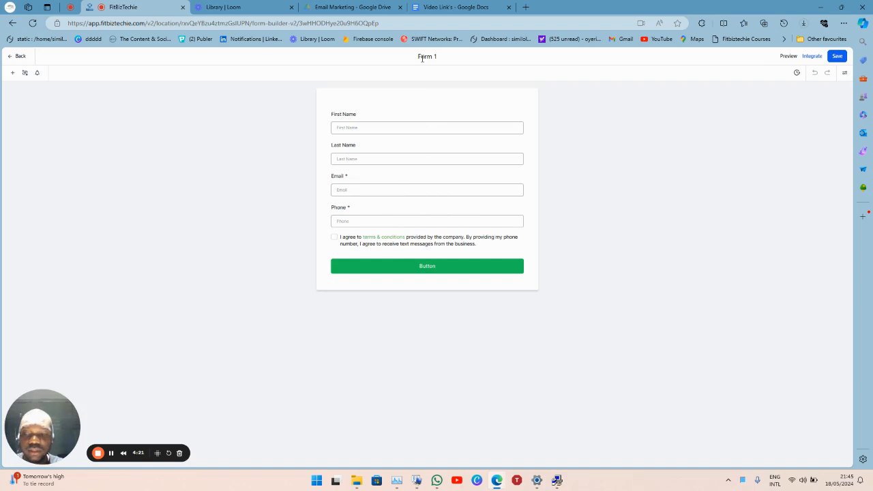
pyautogui.write('Product launch')
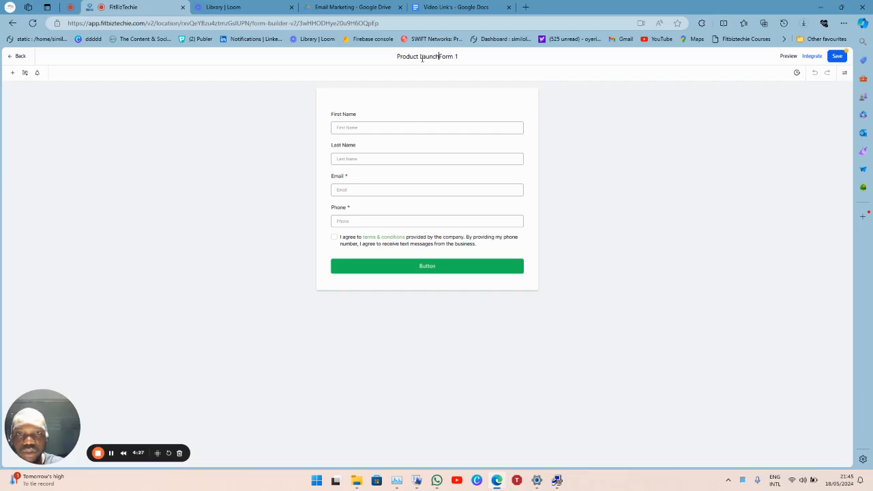
pyautogui.hotkey('shift', 'End')
pyautogui.press('Delete')
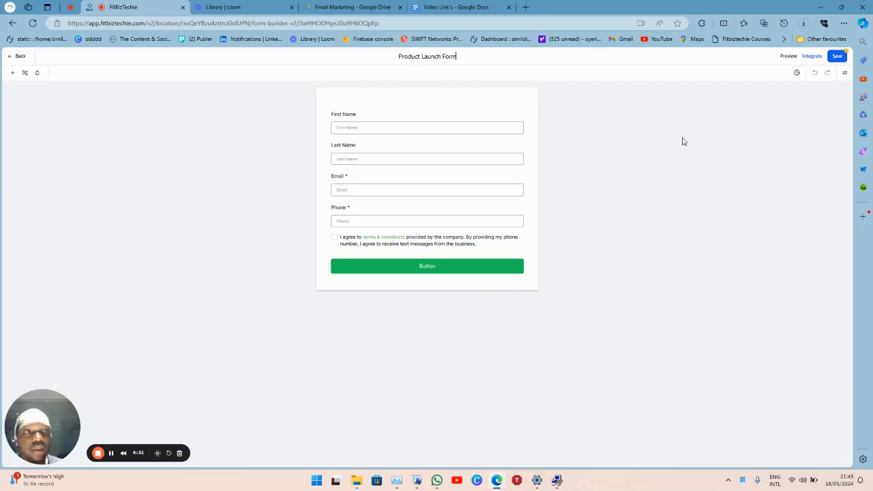
pyautogui.click(837, 56)
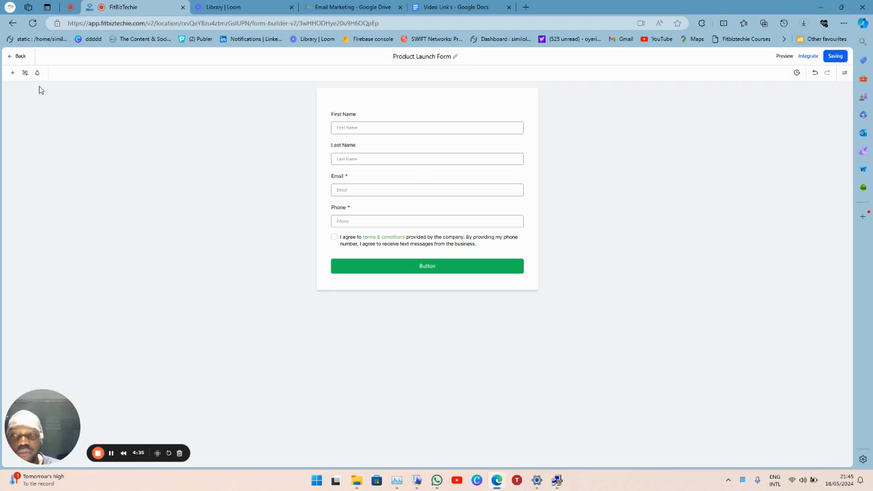
pyautogui.click(17, 58)
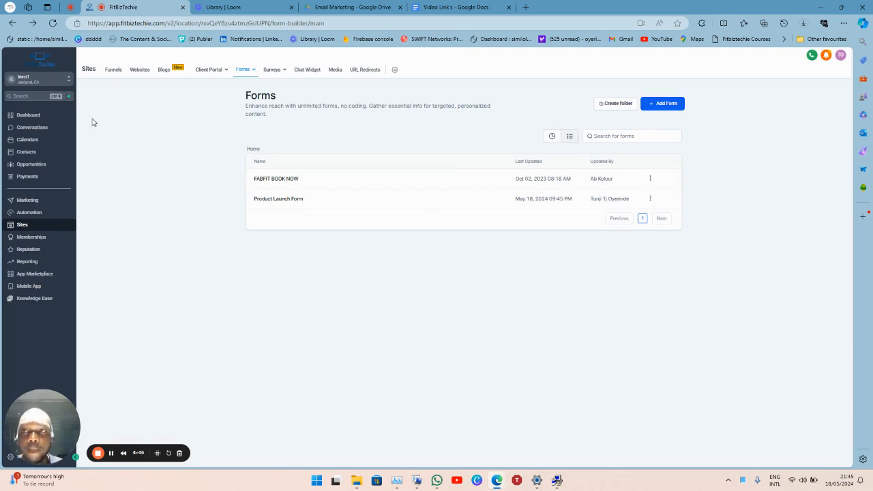
# From Automation, open the 2024 TJ Demo folder and then the Product Launch workflow.
pyautogui.click(48, 216)
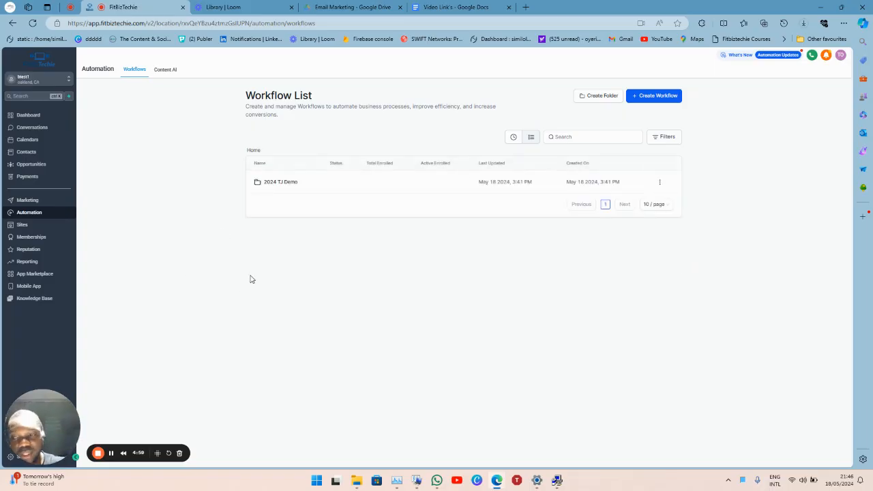
pyautogui.click(288, 183)
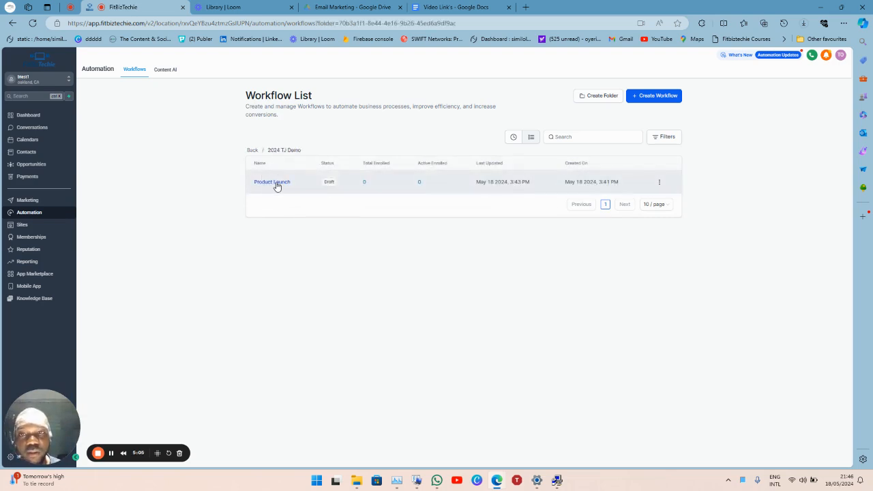
pyautogui.click(277, 186)
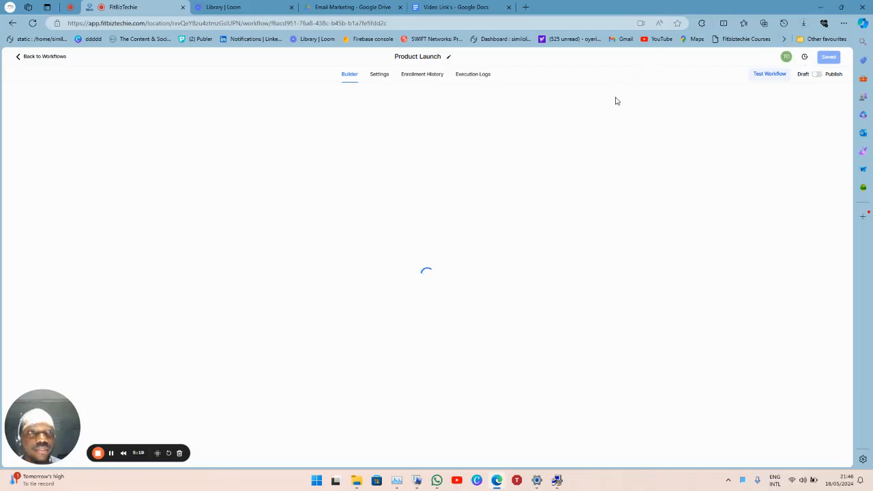
# Add a Form Submitted trigger filtered to the Product Launch Form and save it.
pyautogui.moveTo(572, 4); pyautogui.dragTo(2, 204)
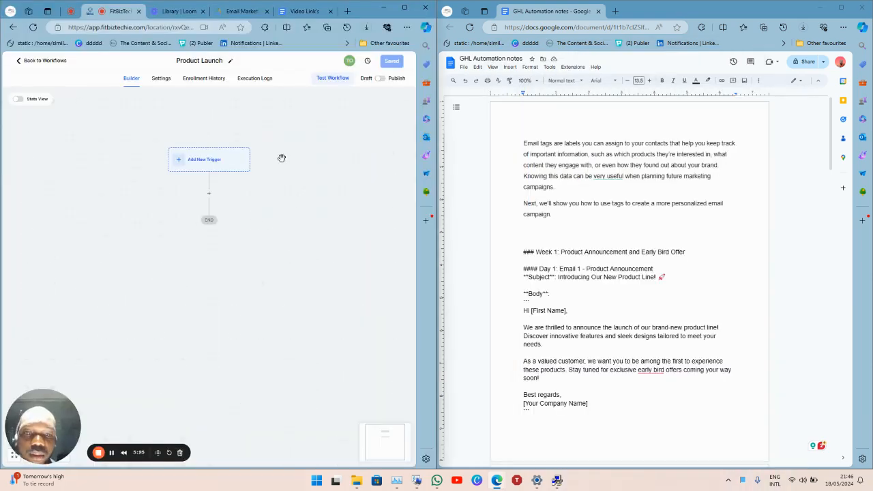
pyautogui.click(208, 162)
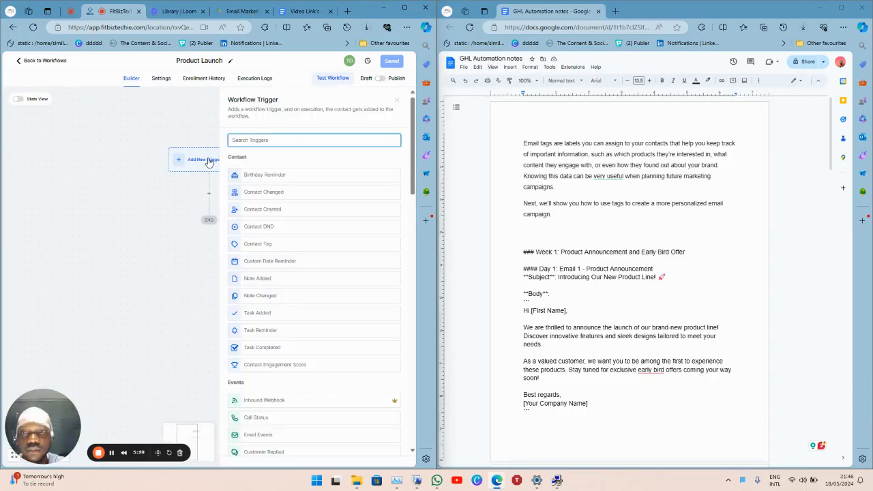
pyautogui.write('form')
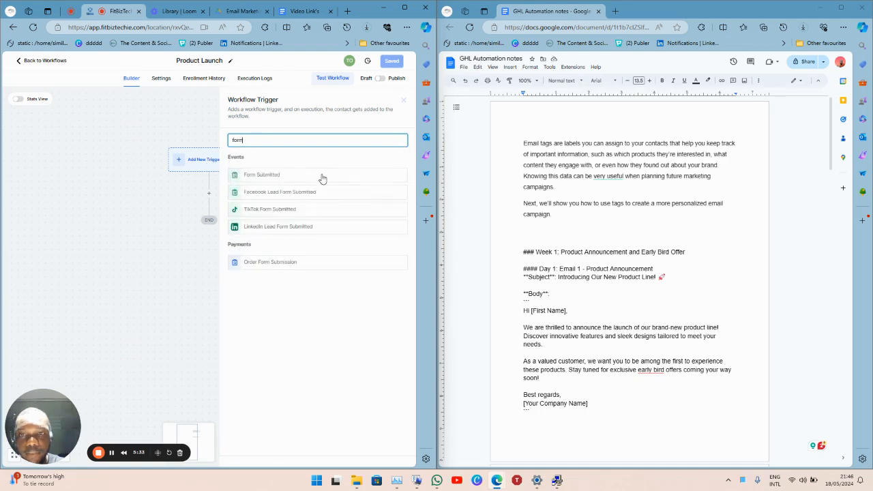
pyautogui.click(322, 178)
pyautogui.click(136, 205)
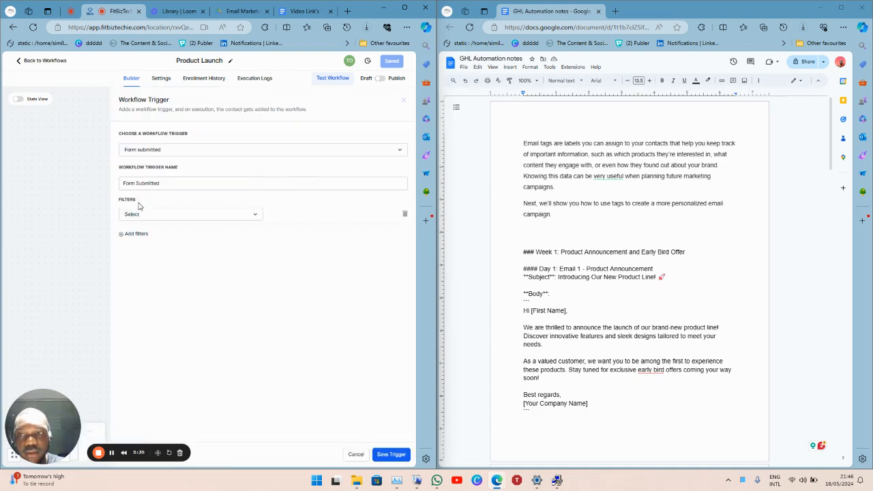
pyautogui.click(161, 216)
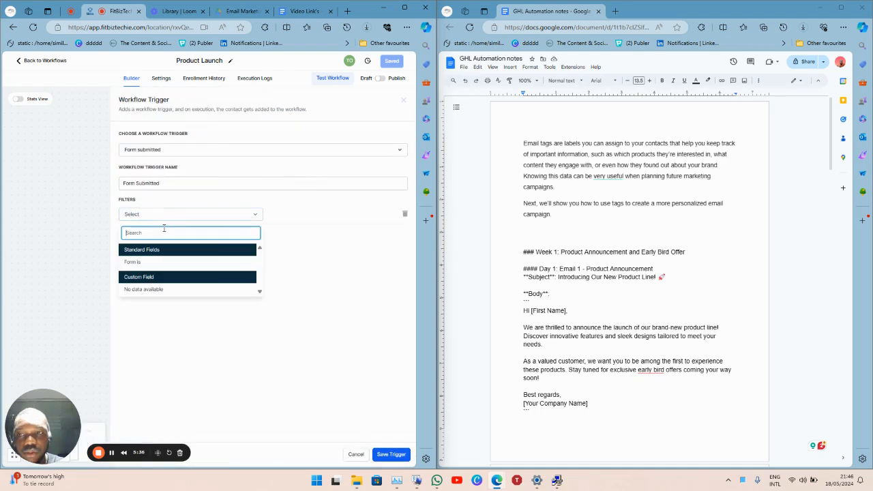
pyautogui.click(164, 262)
pyautogui.click(307, 216)
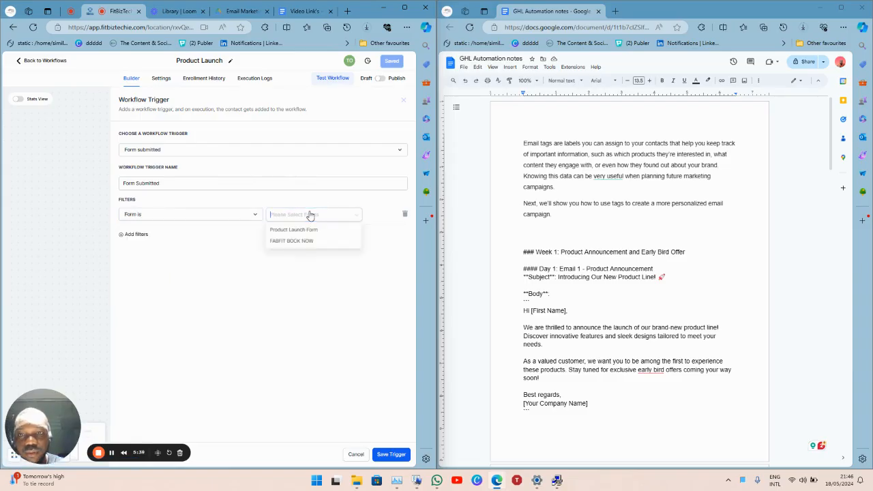
pyautogui.click(307, 231)
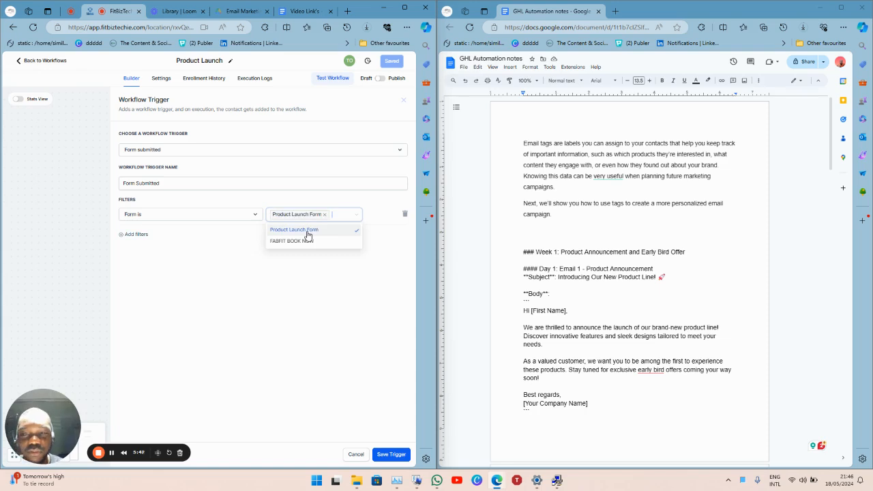
pyautogui.click(388, 455)
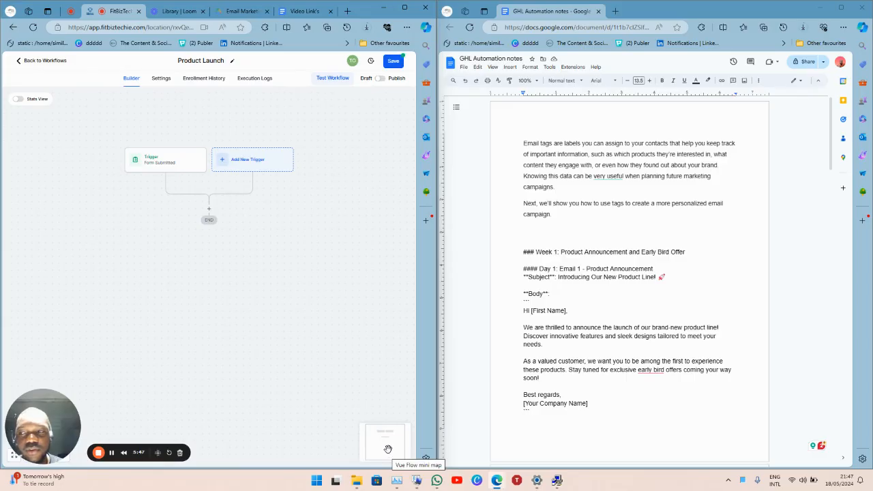
# Copy the Day 1 launch email's subject line and body from the notes document.
pyautogui.click(210, 210)
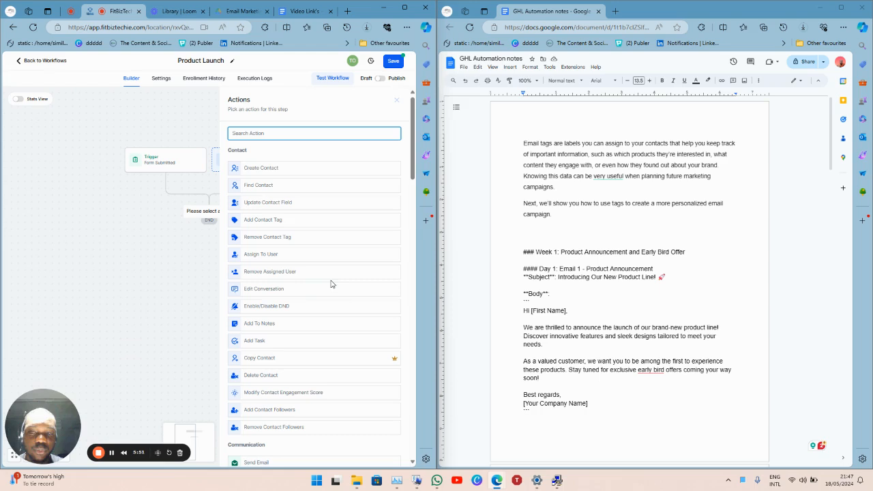
pyautogui.click(568, 224)
pyautogui.scroll(-2, 568, 224)
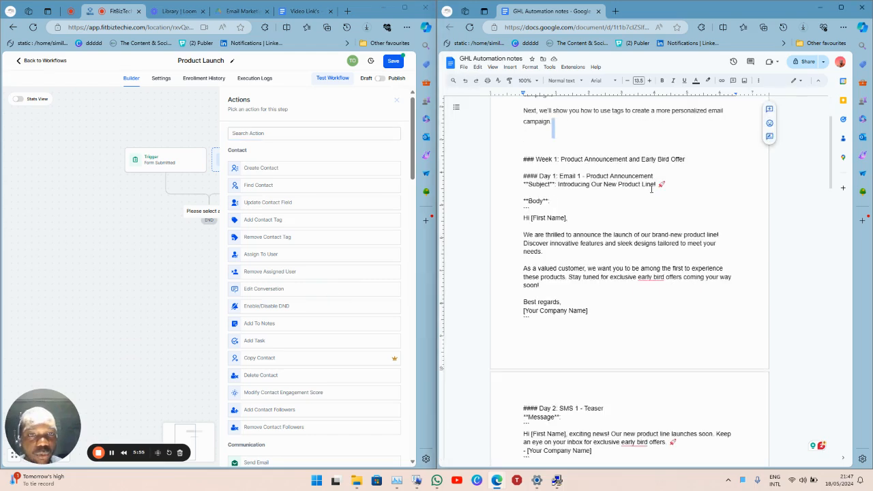
pyautogui.click(553, 176)
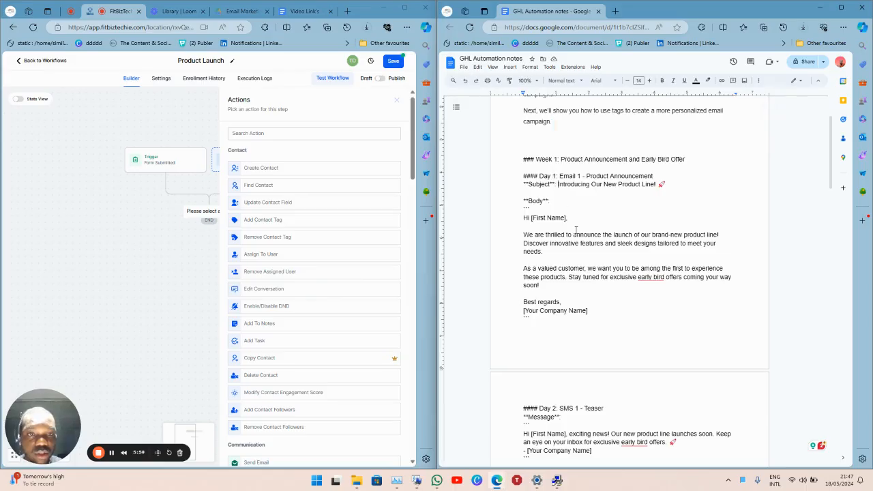
pyautogui.hotkey('shift', 'End')
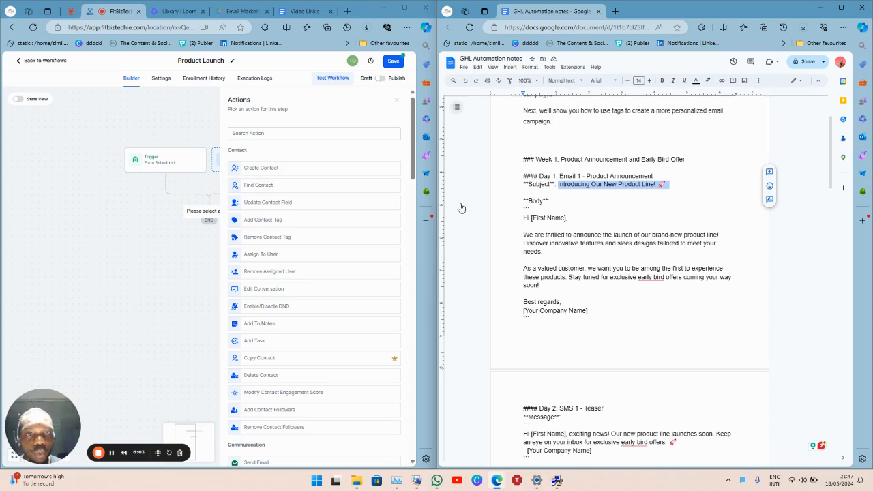
pyautogui.click(515, 215)
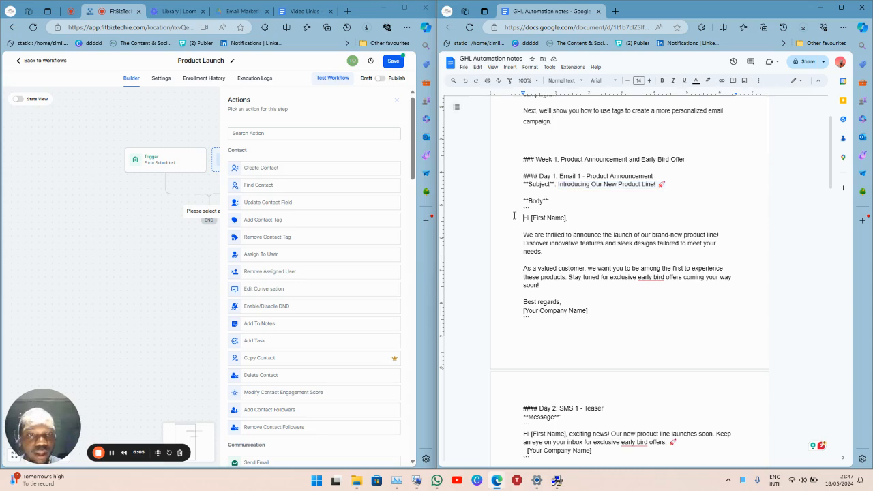
pyautogui.hotkey('shift', 'Down')
pyautogui.hotkey('shift', 'Down')
pyautogui.hotkey('shift', 'Down')
pyautogui.hotkey('shift', 'Down')
pyautogui.hotkey('shift', 'Down')
pyautogui.hotkey('shift', 'Down')
pyautogui.hotkey('shift', 'Down')
pyautogui.hotkey('shift', 'Down')
pyautogui.hotkey('shift', 'Down')
pyautogui.hotkey('shift', 'Down')
pyautogui.hotkey('shift', 'Down')
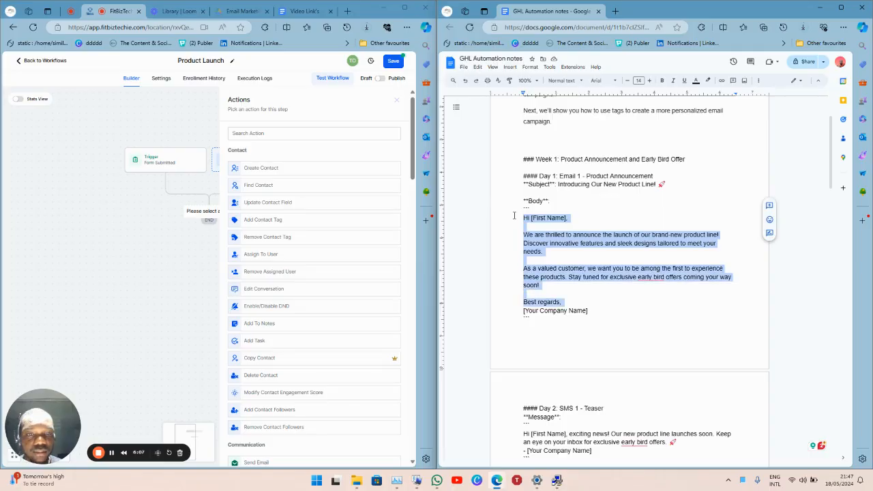
pyautogui.hotkey('shift', 'Down')
pyautogui.press('super+c')
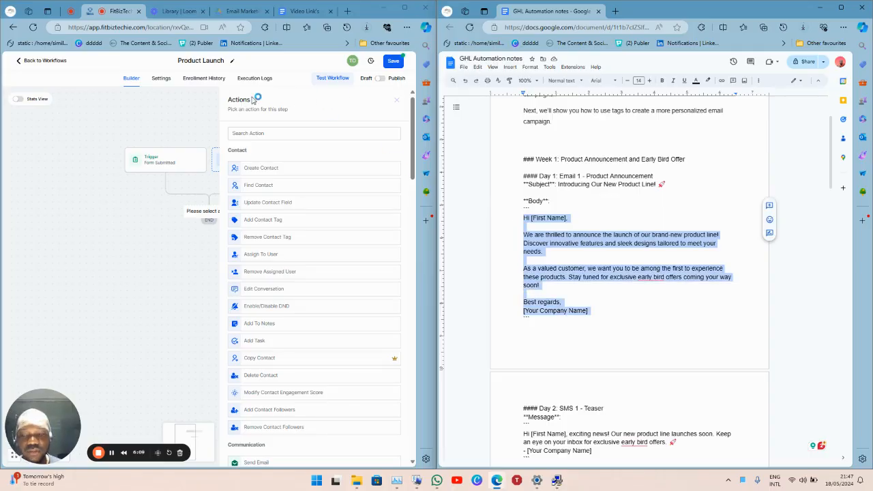
# Search 'email' among the actions and choose Send Email for the new step.
pyautogui.click(299, 133)
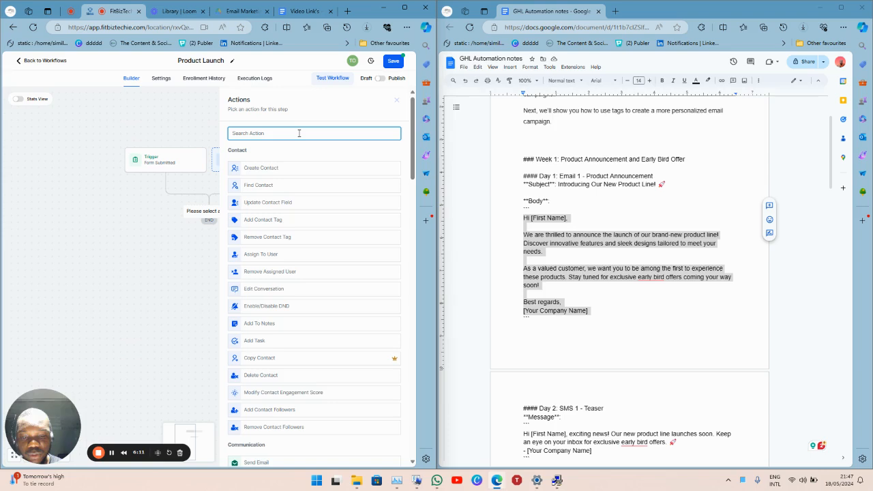
pyautogui.write('email')
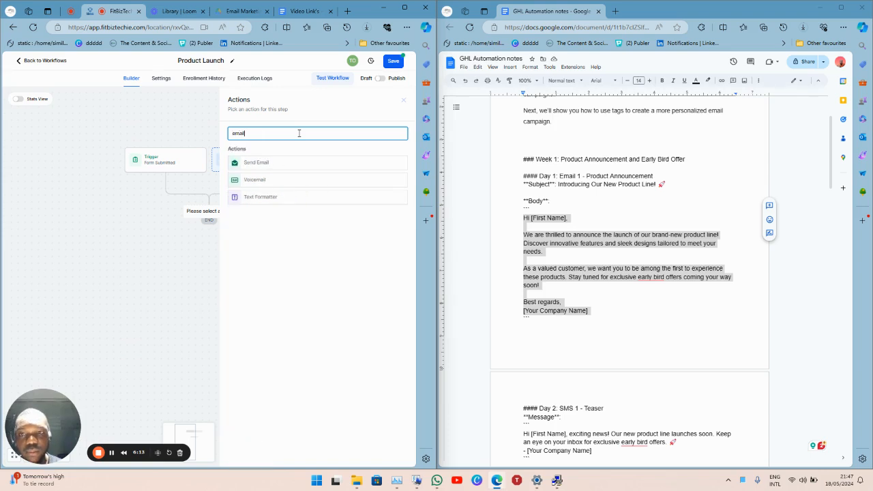
pyautogui.click(266, 167)
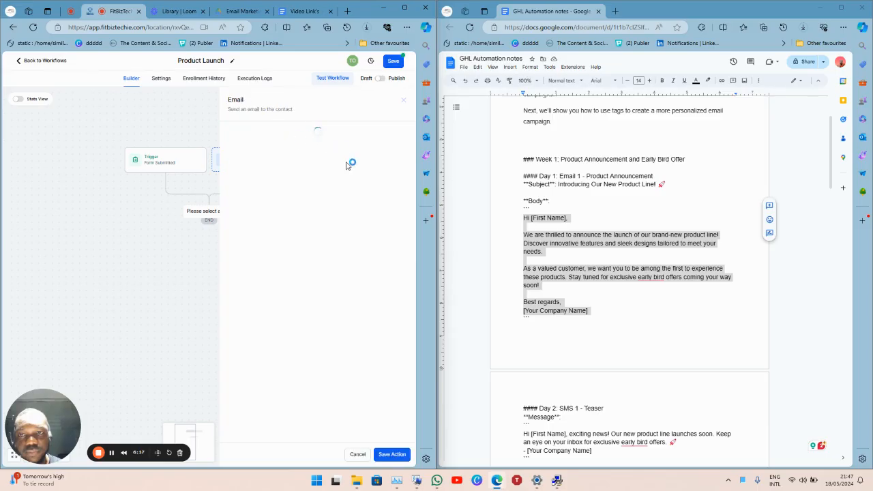
# Paste 'Introducing Our New Product Line!' as both the action name and email subject.
pyautogui.click(304, 160)
pyautogui.hotkey('ctrl', 'a')
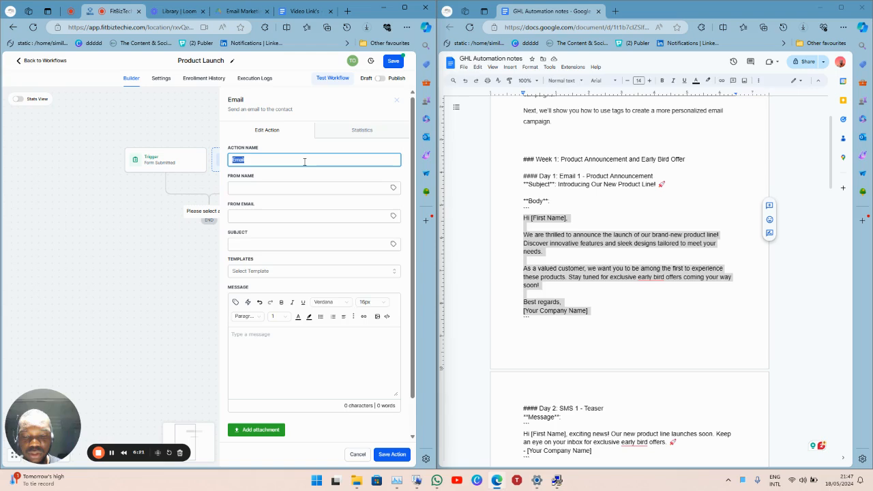
pyautogui.press('super+v')
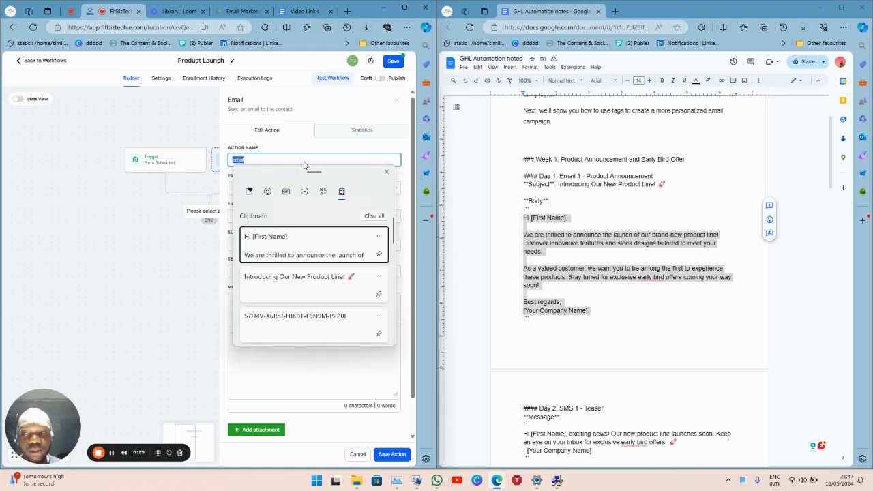
pyautogui.press('Down')
pyautogui.press('Return')
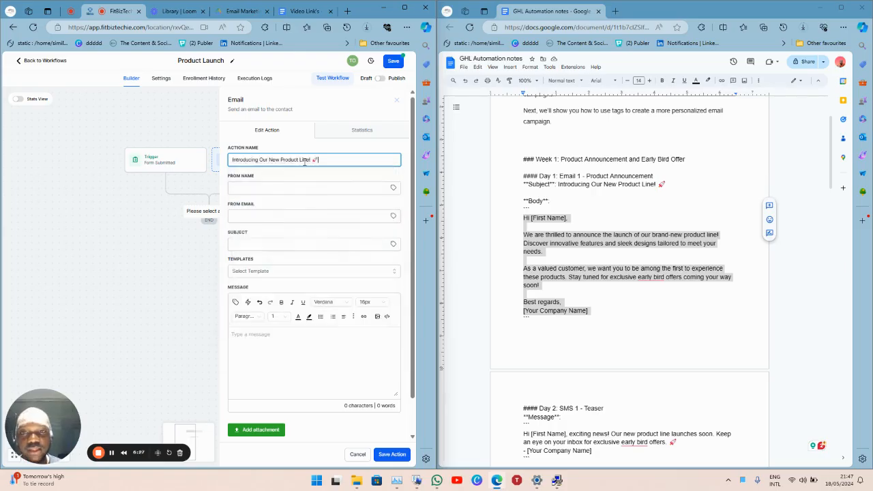
pyautogui.click(293, 243)
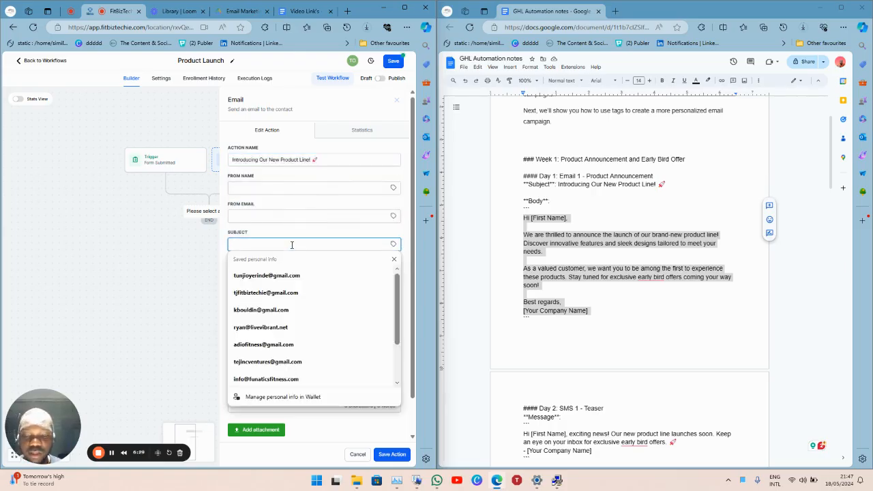
pyautogui.press('super+v')
pyautogui.press('Down')
pyautogui.press('Return')
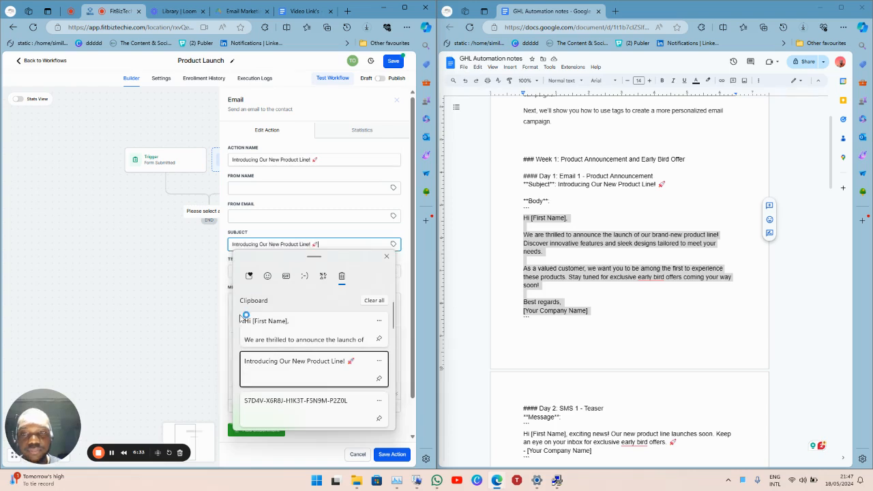
# Paste the Day 1 body into the message, removing blank lines and the [Your Company Name] line.
pyautogui.click(274, 365)
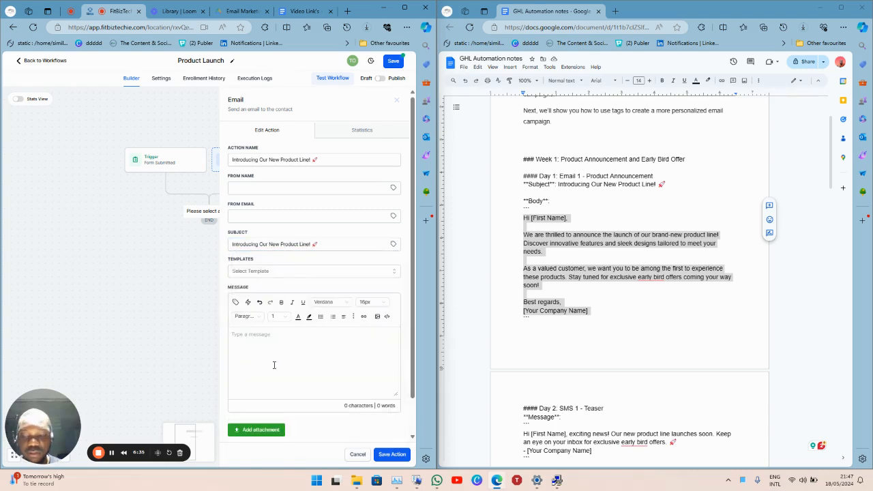
pyautogui.press('super+v')
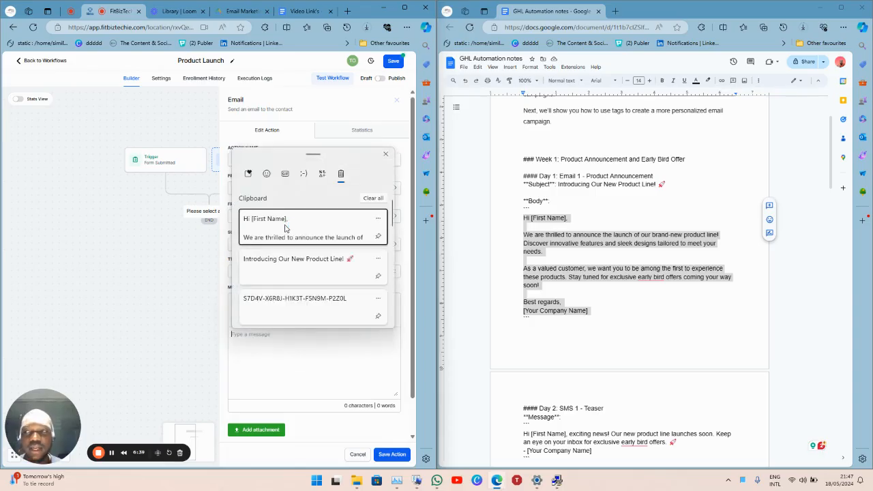
pyautogui.click(285, 228)
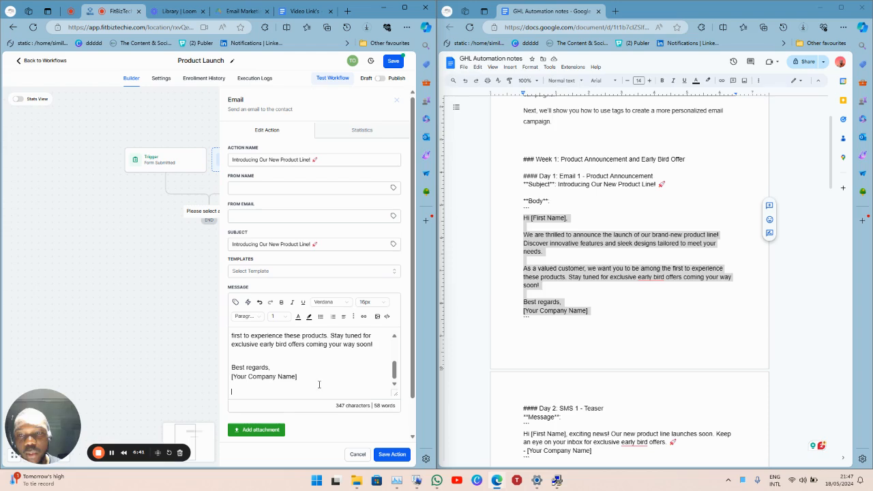
pyautogui.press('BackSpace')
pyautogui.press('Up')
pyautogui.press('Up')
pyautogui.press('Up')
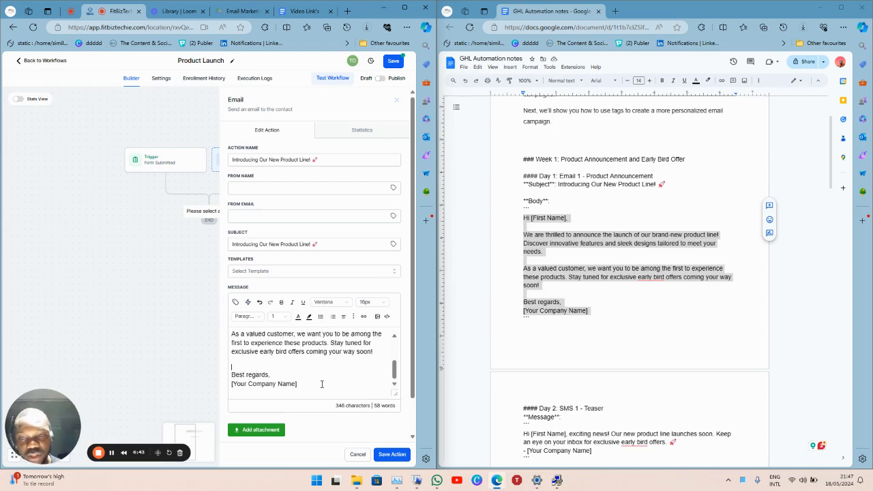
pyautogui.press('BackSpace')
pyautogui.press('Down')
pyautogui.press('Down')
pyautogui.press('Down')
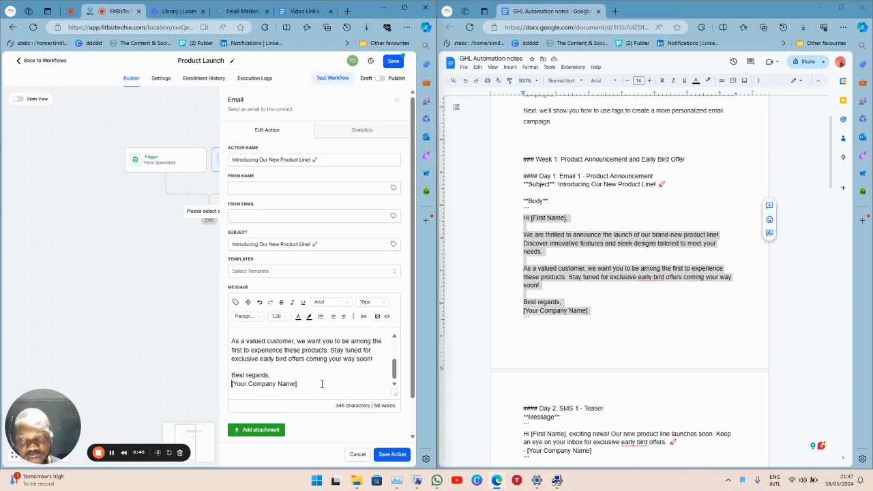
pyautogui.press('BackSpace')
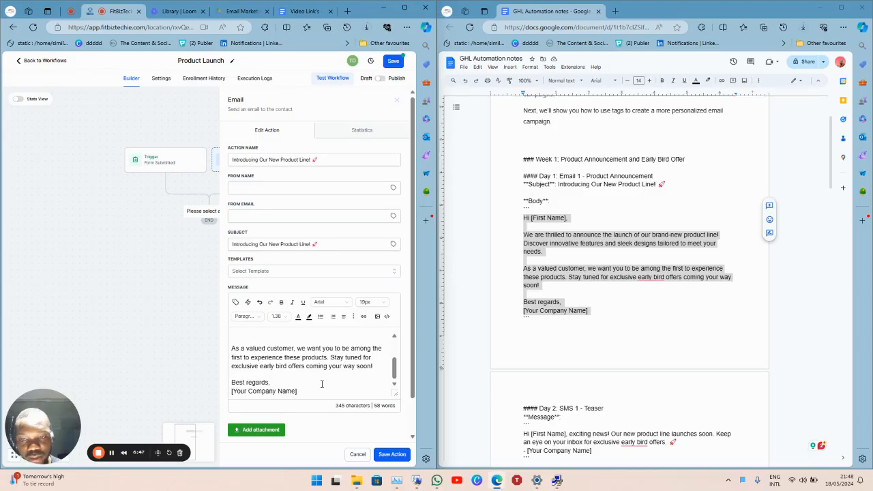
pyautogui.hotkey('shift', 'Home')
pyautogui.press('BackSpace')
pyautogui.press('BackSpace')
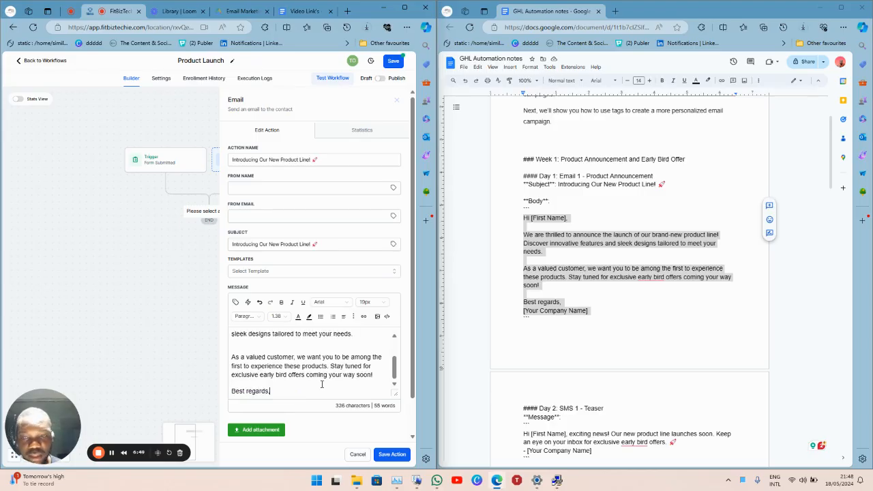
pyautogui.press('Return')
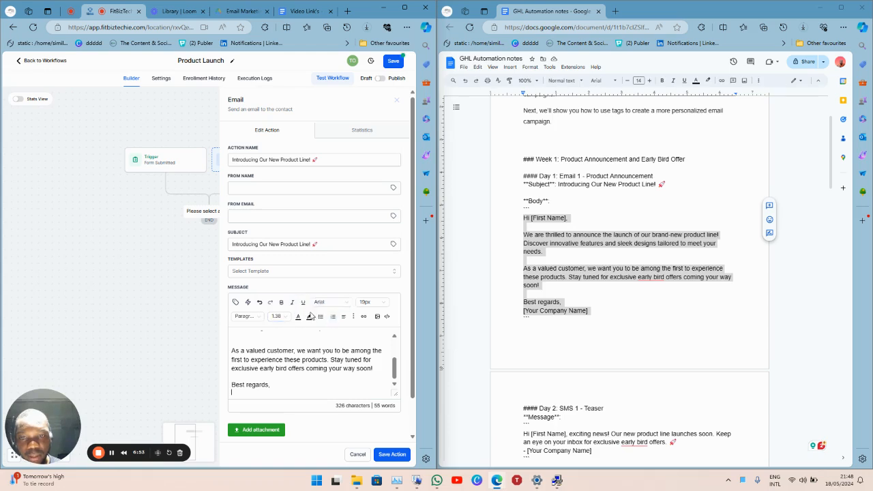
# Insert the Company Profile business name custom value after 'Best regards,'.
pyautogui.click(236, 303)
pyautogui.click(253, 289)
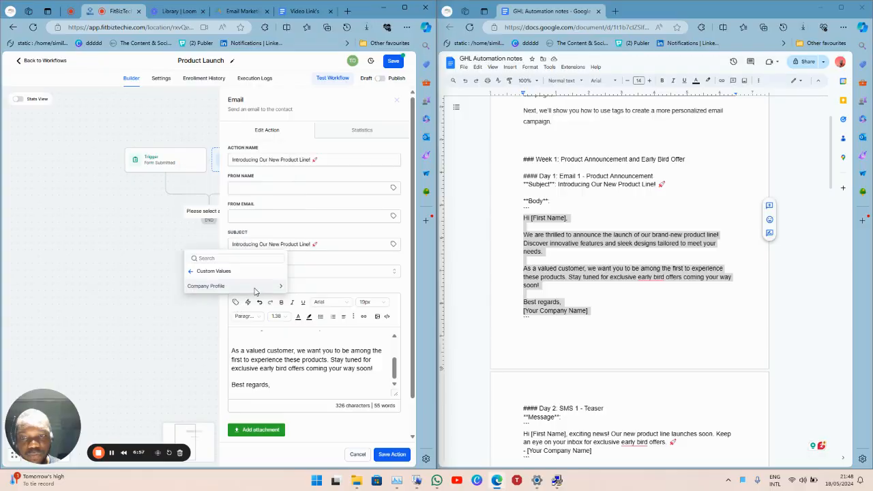
pyautogui.click(282, 287)
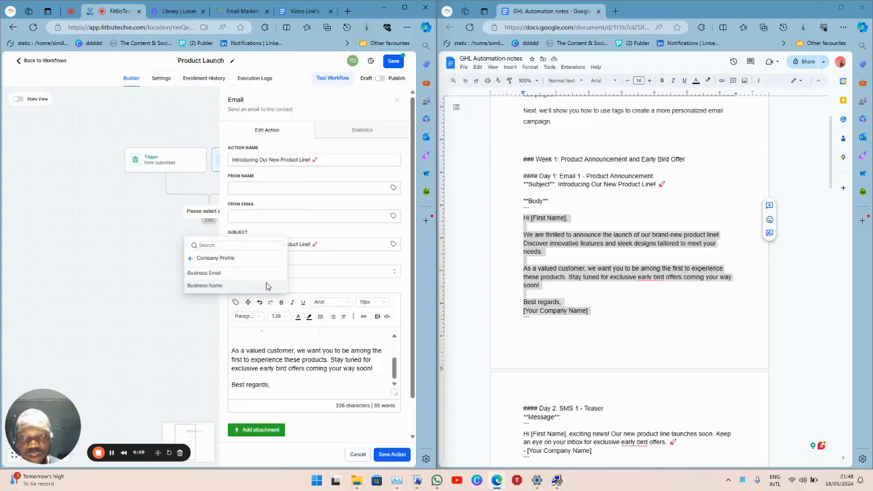
pyautogui.click(267, 286)
# Replace the [First Name] placeholder after 'Hi' with the contact's First Name merge field.
pyautogui.scroll(5, 298, 372)
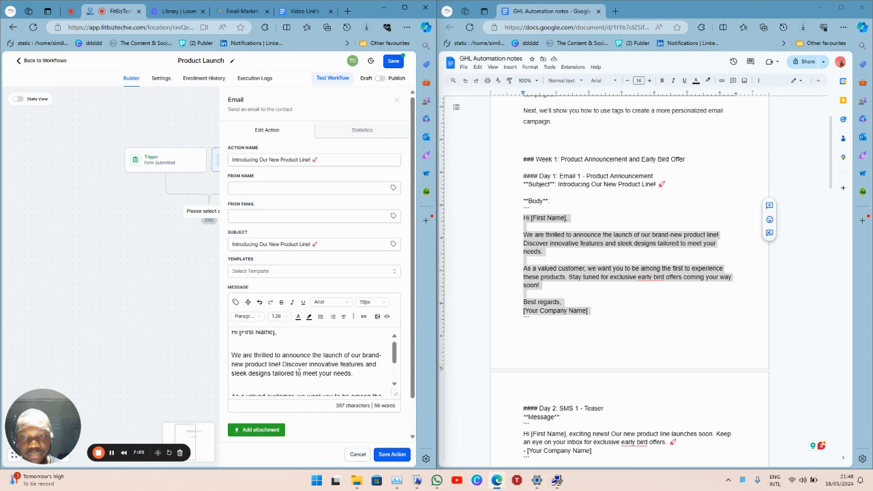
pyautogui.click(279, 340)
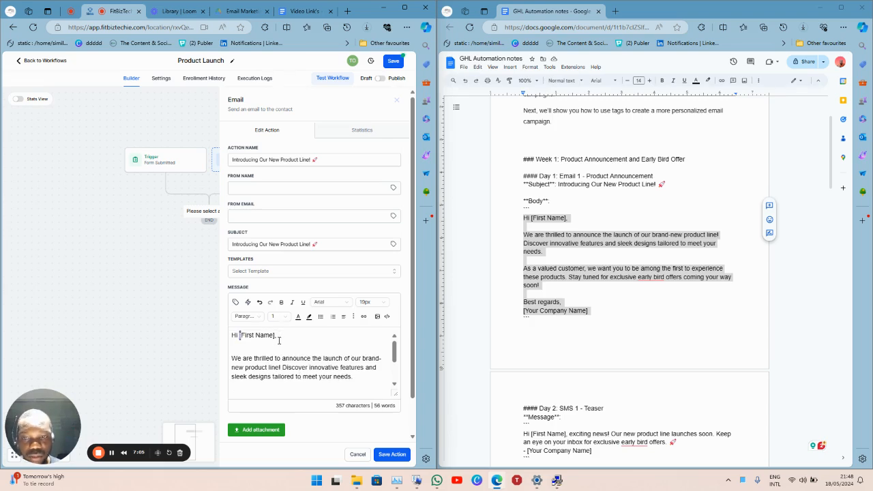
pyautogui.hotkey('ctrl', 'shift', 'Right')
pyautogui.hotkey('ctrl', 'shift', 'Right')
pyautogui.press('BackSpace')
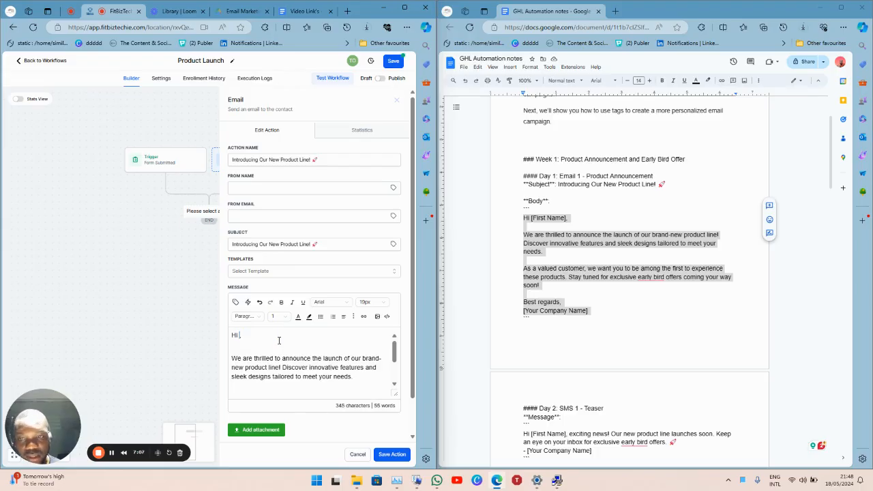
pyautogui.click(236, 302)
pyautogui.click(268, 257)
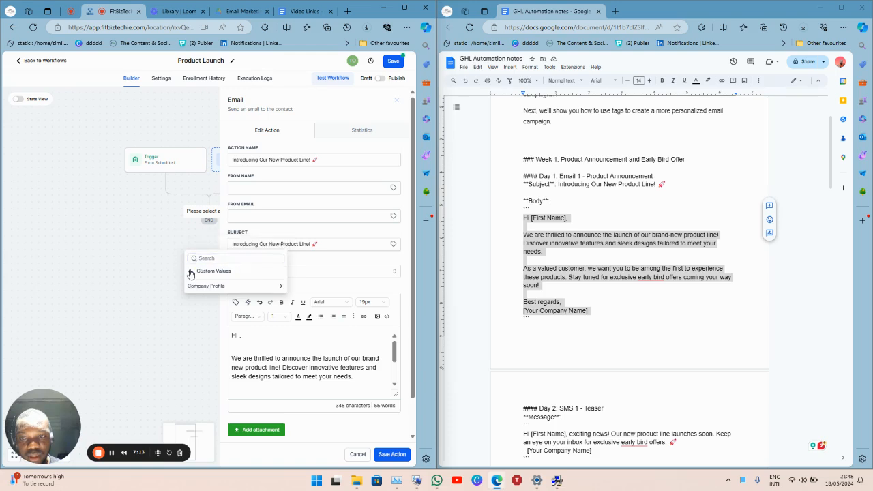
pyautogui.click(191, 258)
pyautogui.click(273, 171)
pyautogui.click(234, 169)
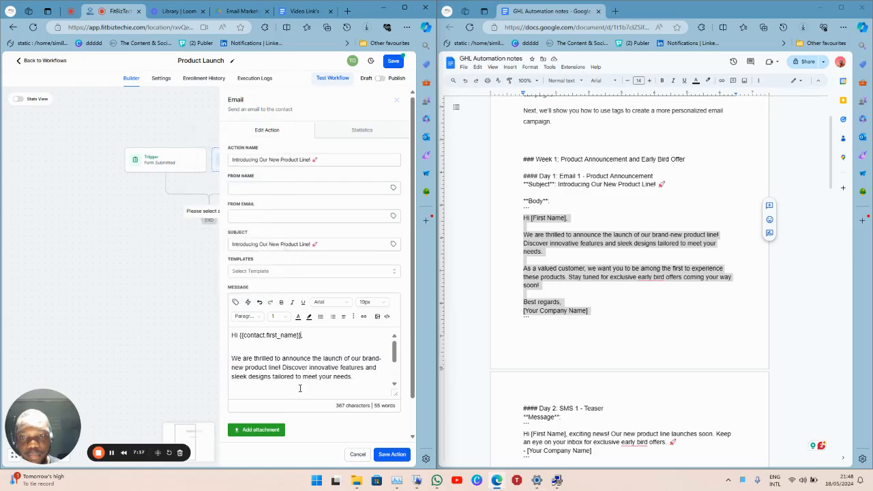
# Remove the extra blank lines in the message, then save the email step and the workflow.
pyautogui.click(326, 347)
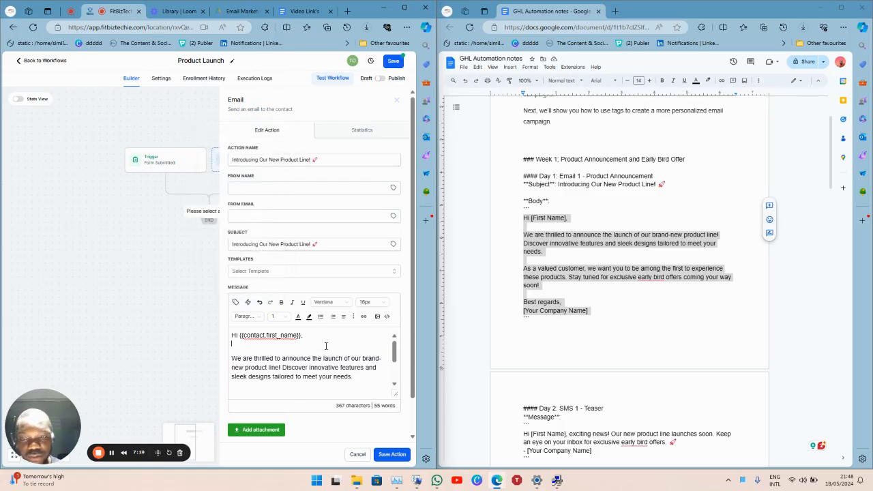
pyautogui.press('Delete')
pyautogui.press('Down')
pyautogui.press('BackSpace')
pyautogui.press('Down')
pyautogui.press('Down')
pyautogui.press('Down')
pyautogui.press('Down')
pyautogui.press('BackSpace')
pyautogui.press('Down')
pyautogui.press('Down')
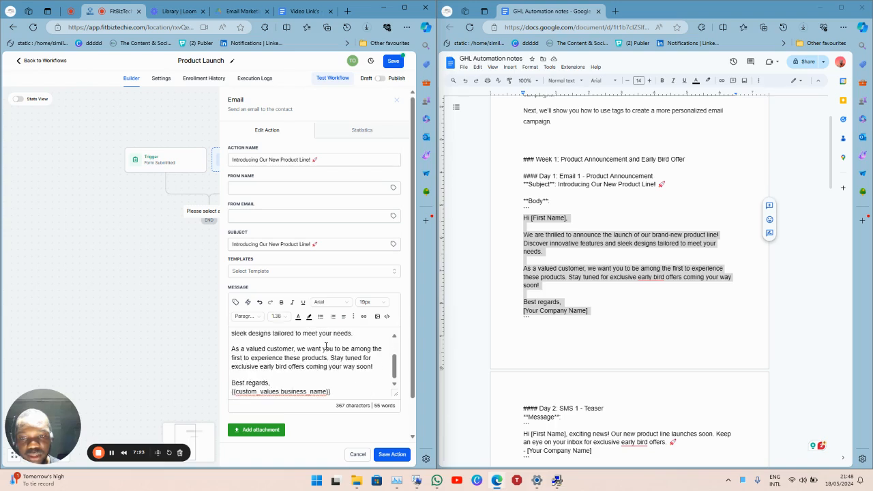
pyautogui.press('Return')
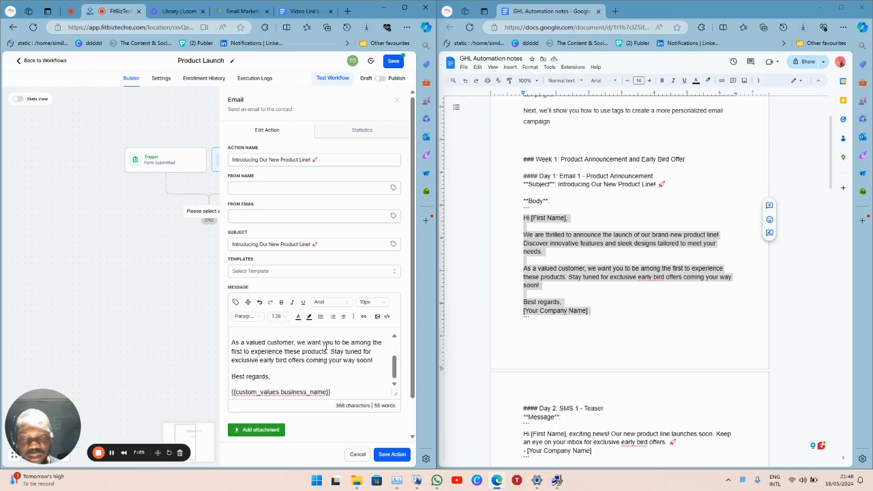
pyautogui.press('BackSpace')
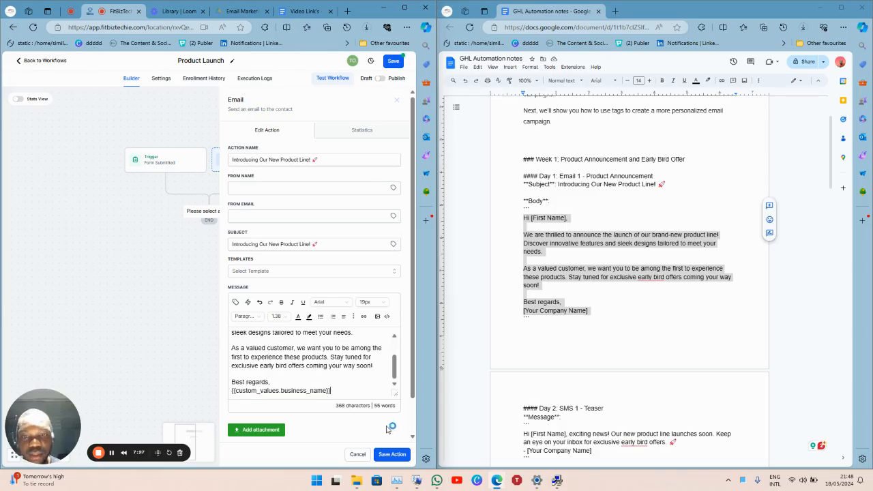
pyautogui.click(388, 454)
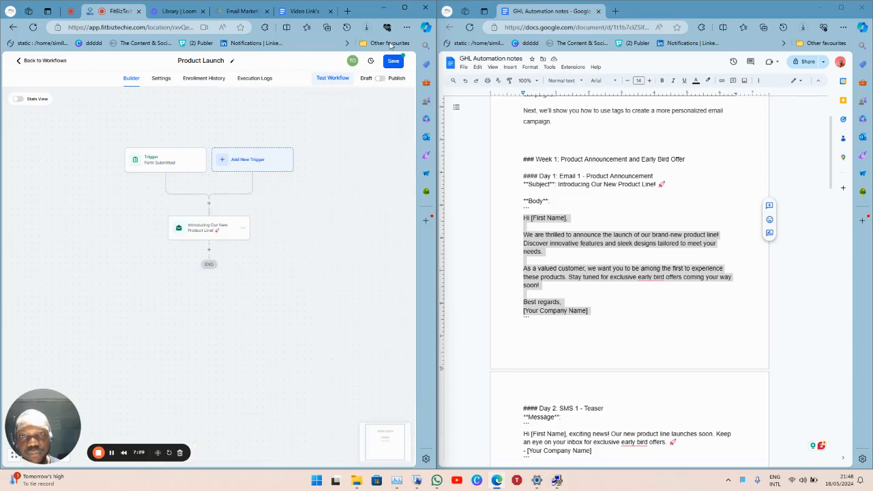
pyautogui.click(393, 61)
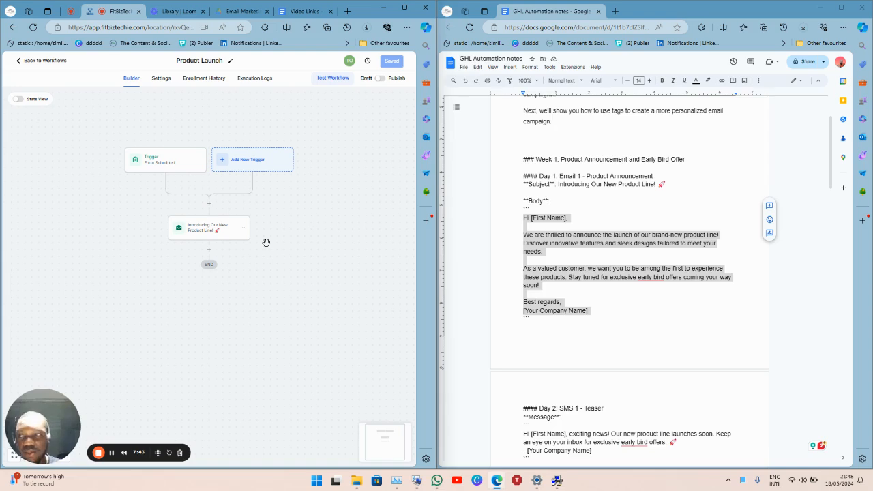
# Add a Wait step named 'Wait 1 Day' set to 1 days, with the advance window enabled.
pyautogui.click(209, 251)
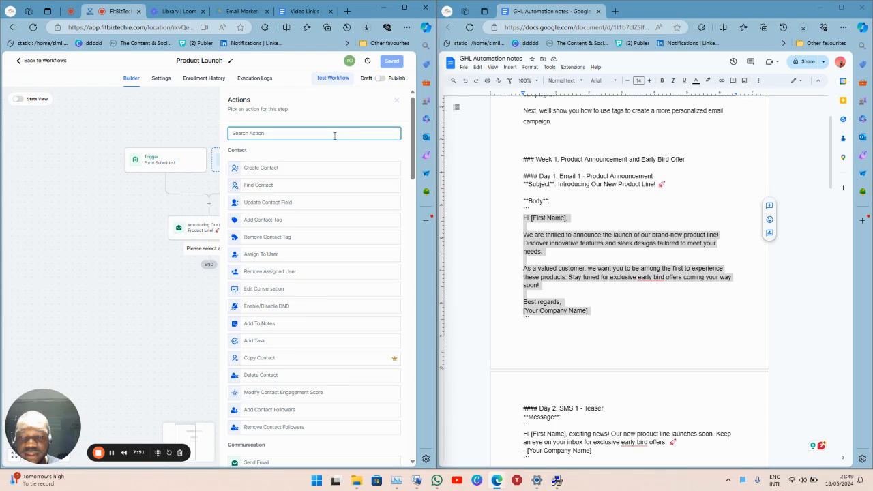
pyautogui.write('WAIT')
pyautogui.click(313, 166)
pyautogui.click(224, 152)
pyautogui.write('1 DAY')
pyautogui.press('BackSpace')
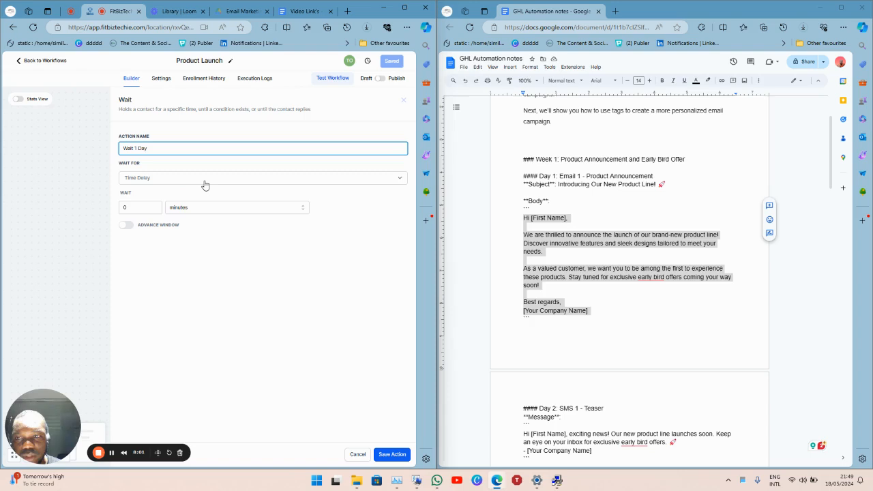
pyautogui.click(150, 208)
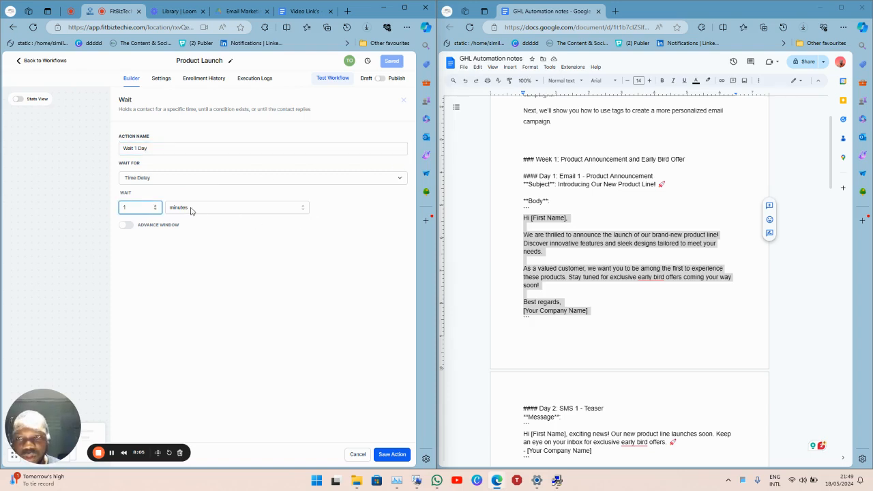
pyautogui.click(216, 211)
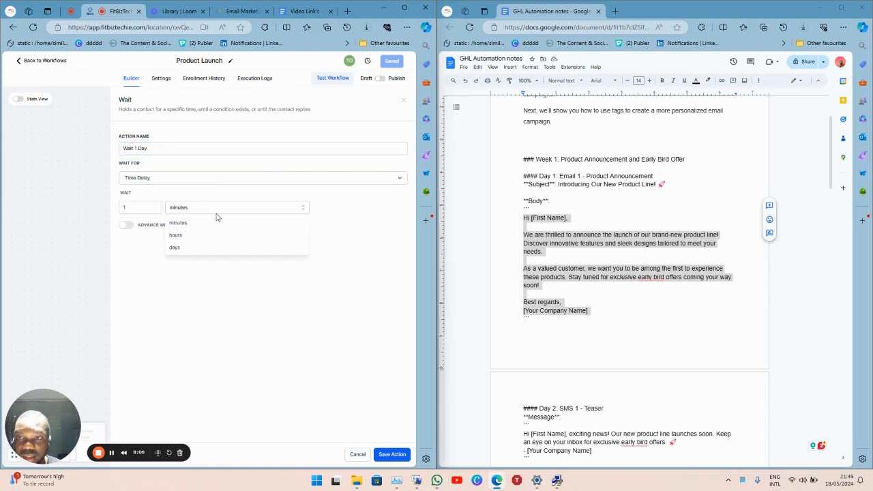
pyautogui.click(239, 253)
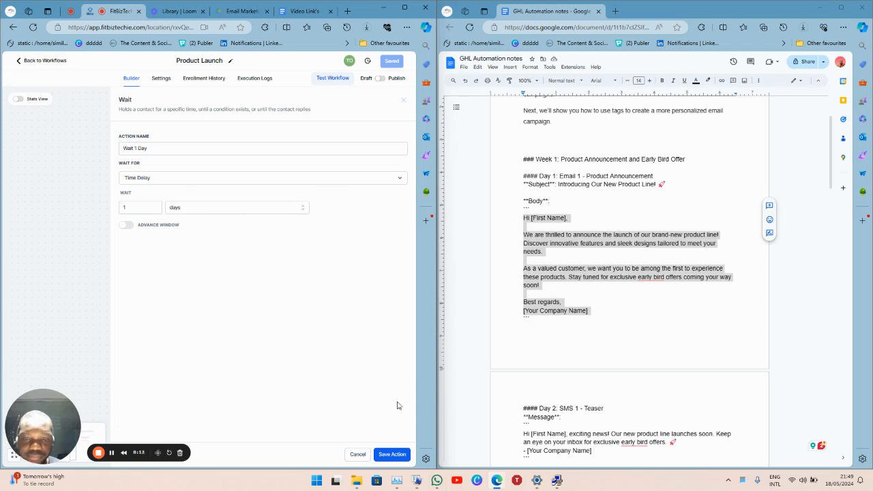
pyautogui.click(127, 225)
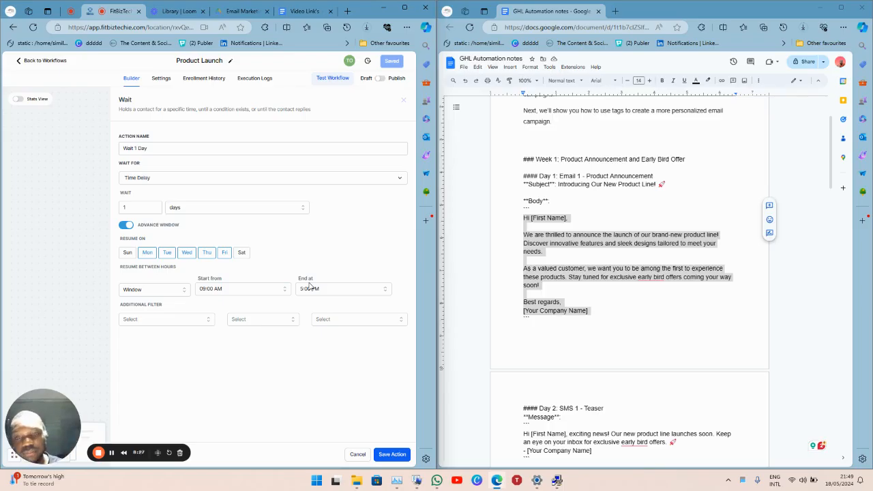
# Save the Wait 1 Day step and the workflow.
pyautogui.click(401, 456)
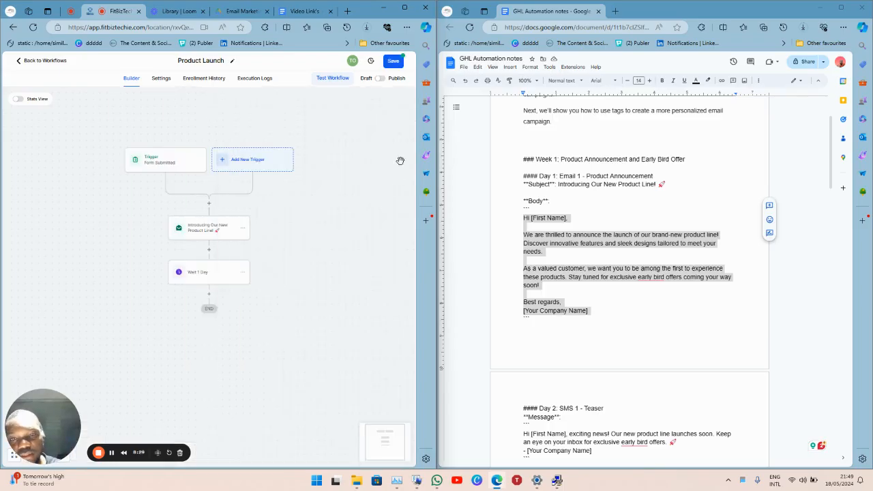
pyautogui.click(394, 60)
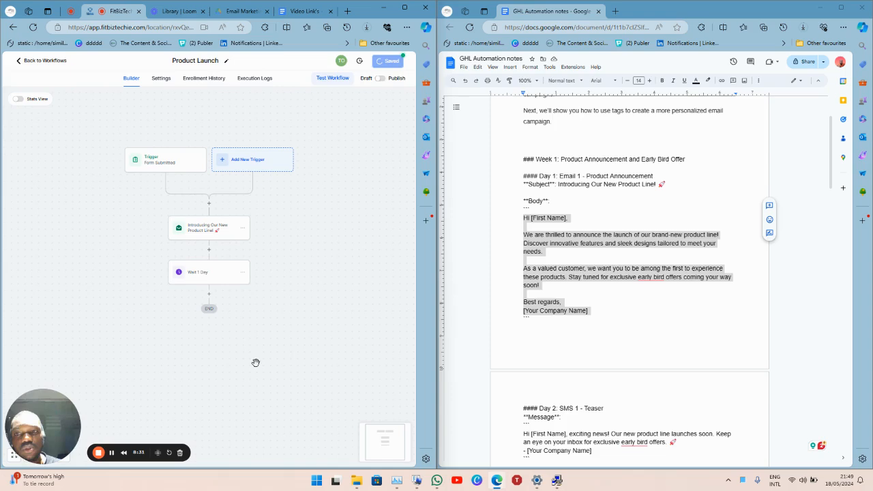
pyautogui.scroll(-2, 656, 319)
pyautogui.scroll(-1, 656, 319)
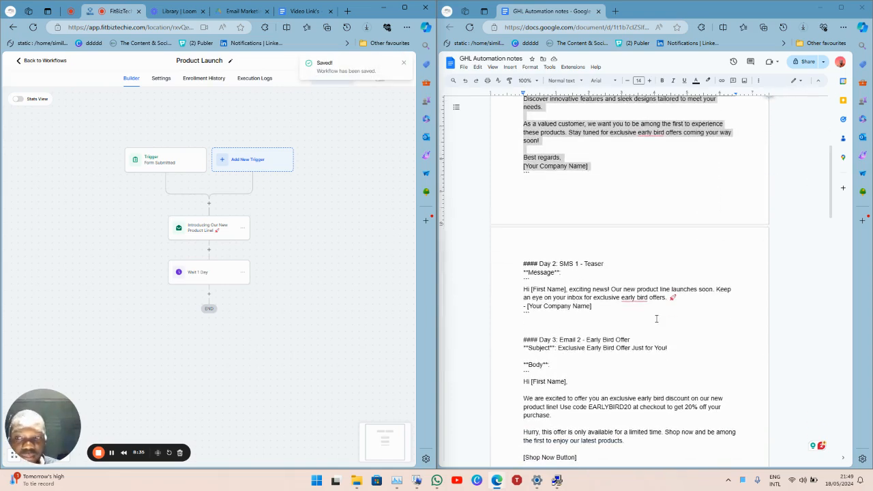
# Add a Send SMS step after the wait and paste the Day 2 teaser text from the notes.
pyautogui.click(208, 297)
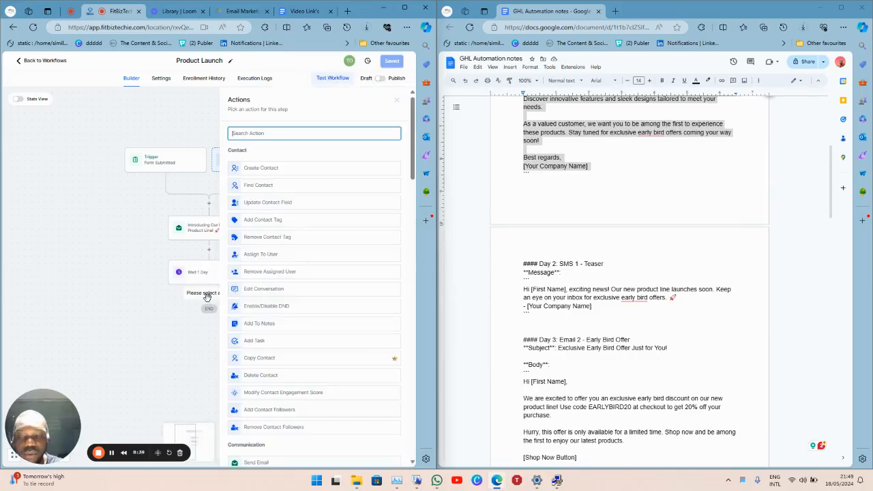
pyautogui.write('sms')
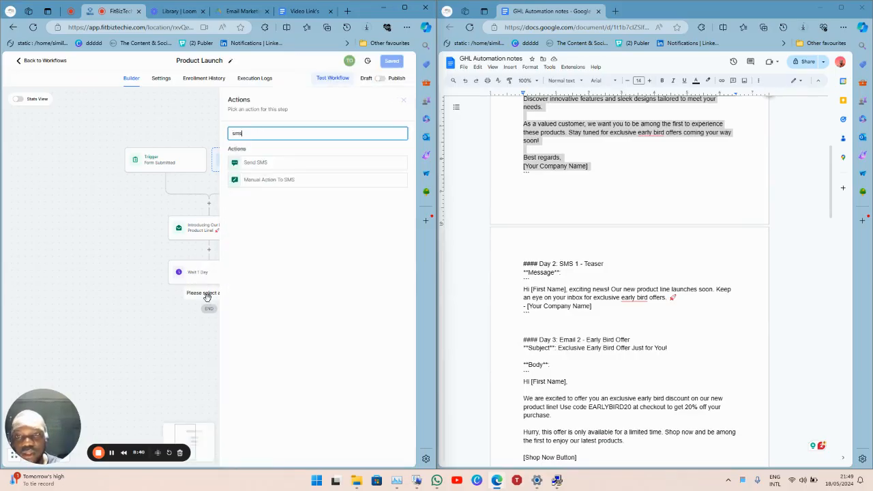
pyautogui.click(296, 163)
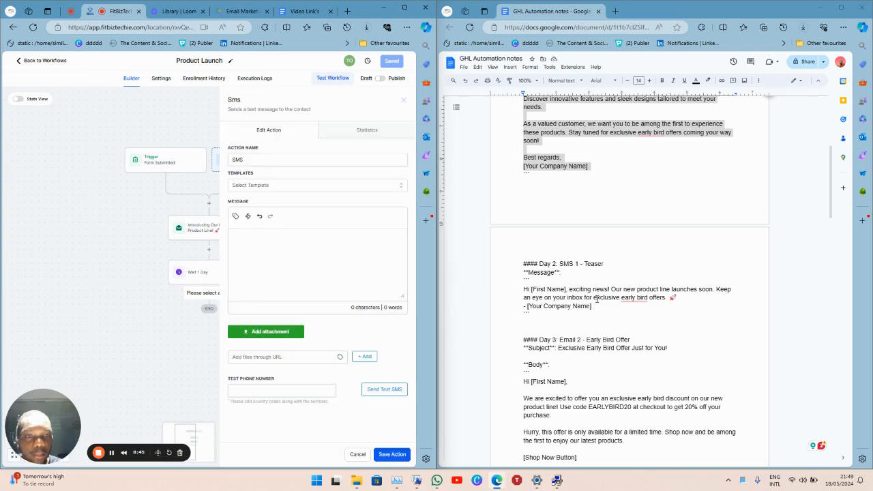
pyautogui.click(521, 290)
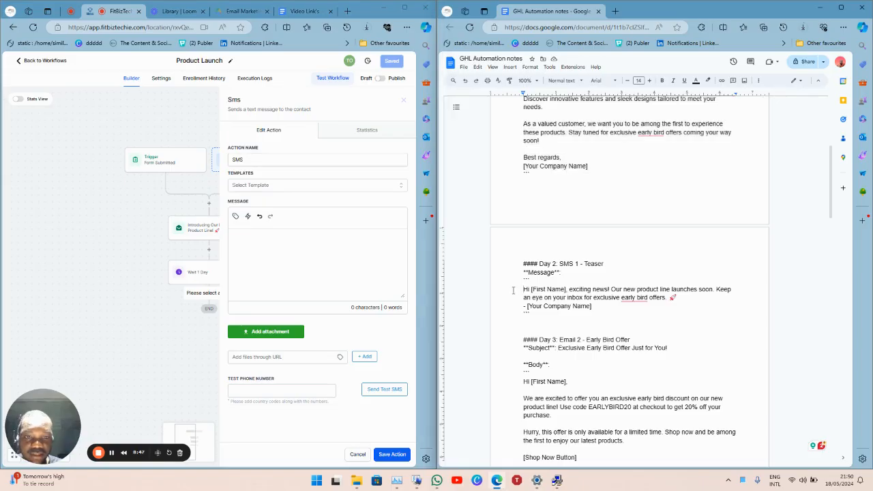
pyautogui.moveTo(512, 290); pyautogui.dragTo(605, 306)
pyautogui.hotkey('ctrl', 'c')
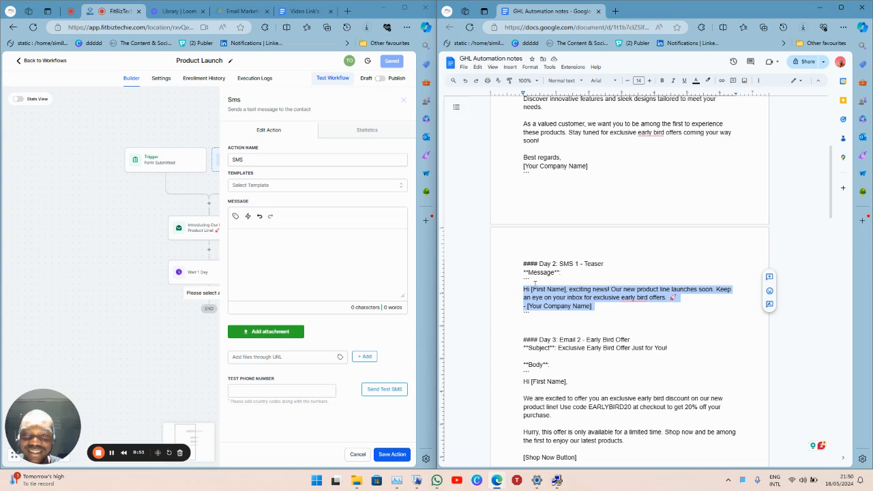
pyautogui.click(354, 271)
pyautogui.hotkey('ctrl', 'v')
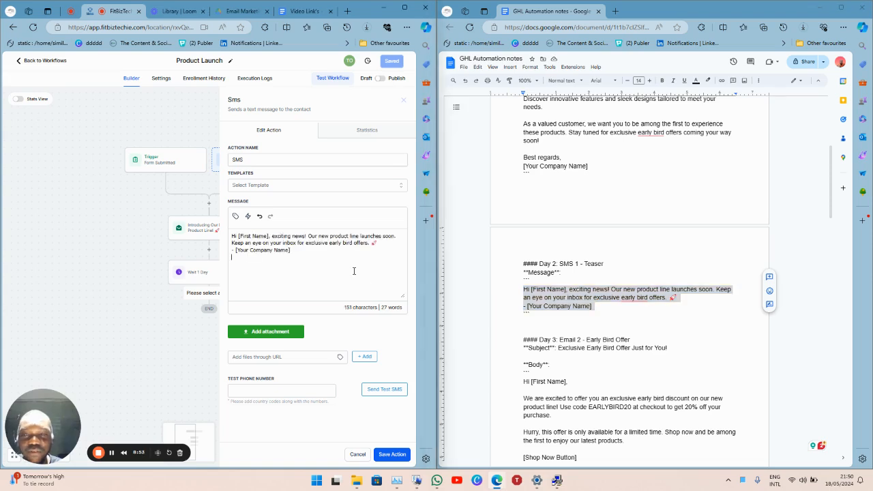
# Replace the company name placeholder with the Business Name custom value and save the SMS step.
pyautogui.hotkey('shift', 'End')
pyautogui.press('BackSpace')
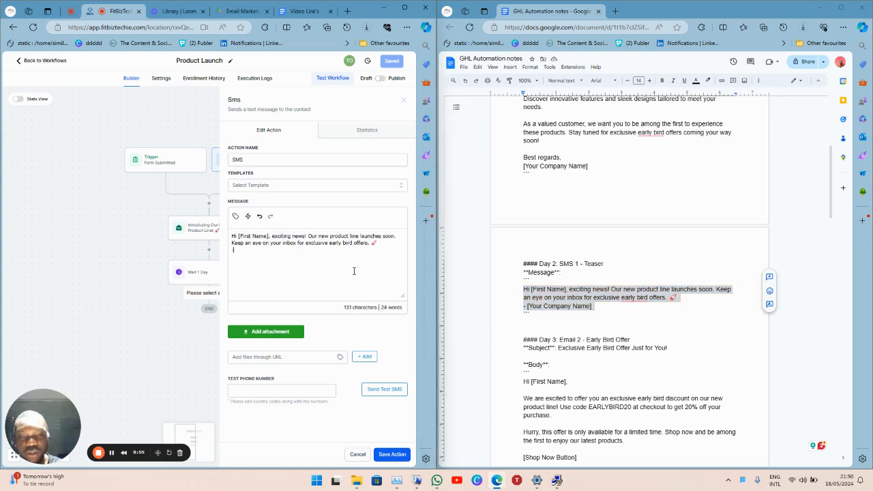
pyautogui.click(235, 216)
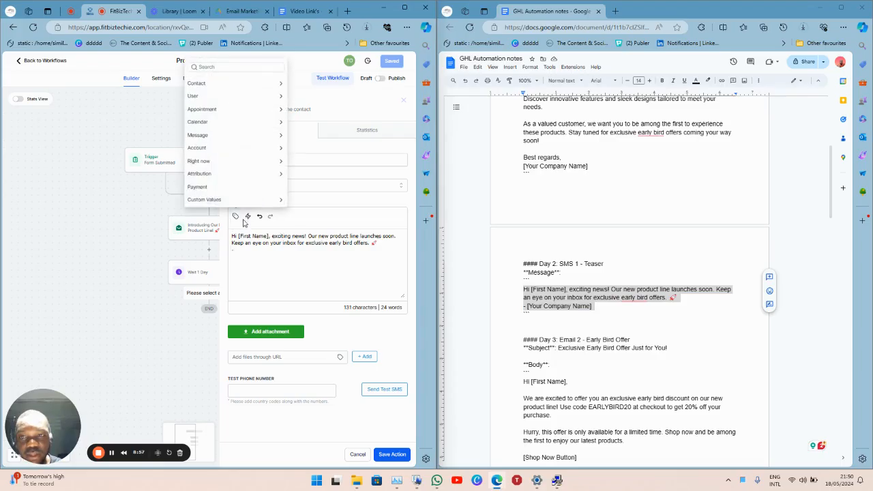
pyautogui.click(268, 204)
pyautogui.click(266, 203)
pyautogui.click(230, 203)
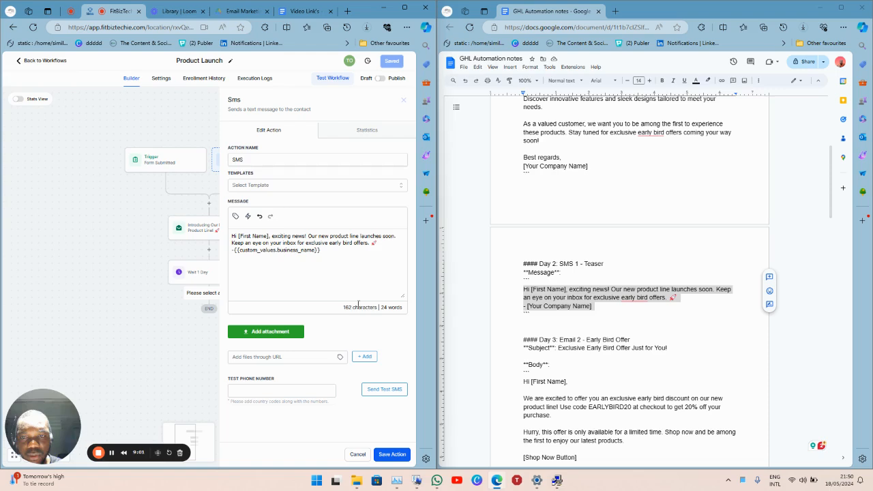
pyautogui.click(390, 454)
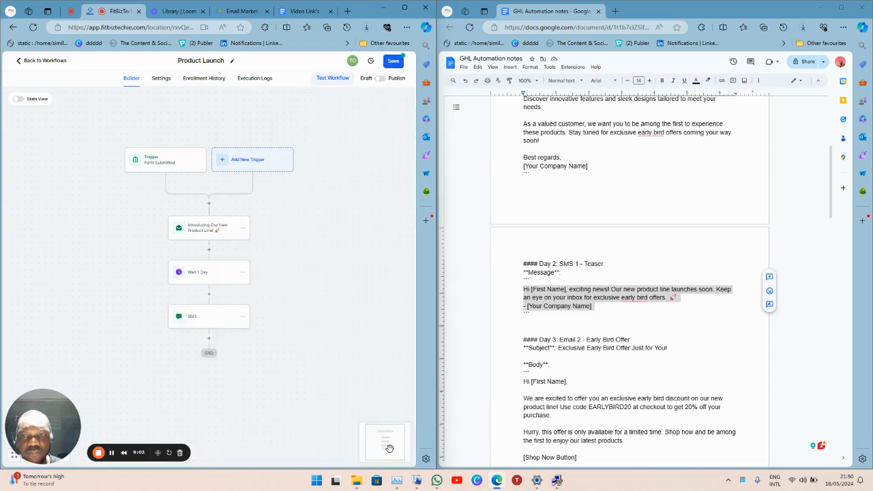
# Save the workflow and copy the Wait 1 Day step from its actions menu.
pyautogui.click(392, 61)
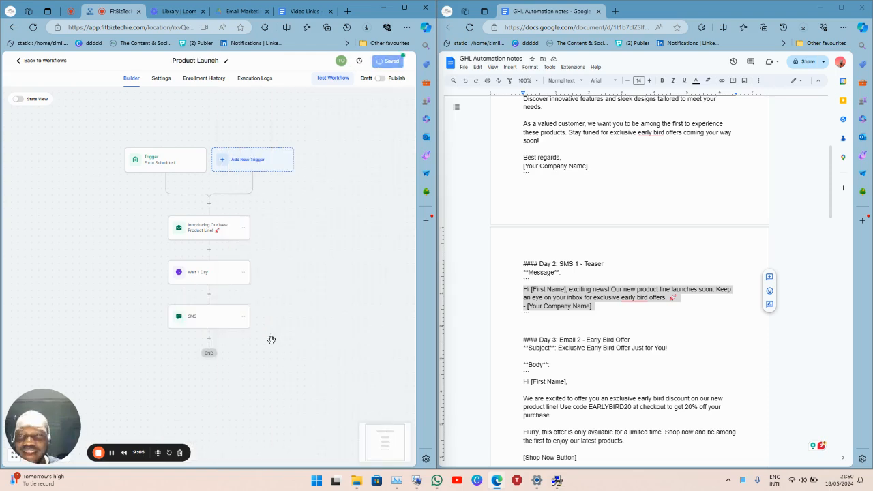
pyautogui.scroll(-2, 273, 341)
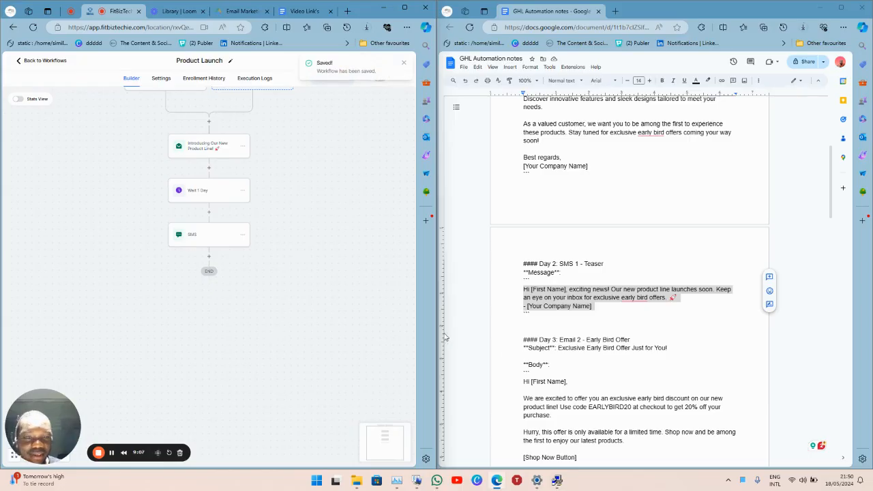
pyautogui.scroll(-5, 578, 369)
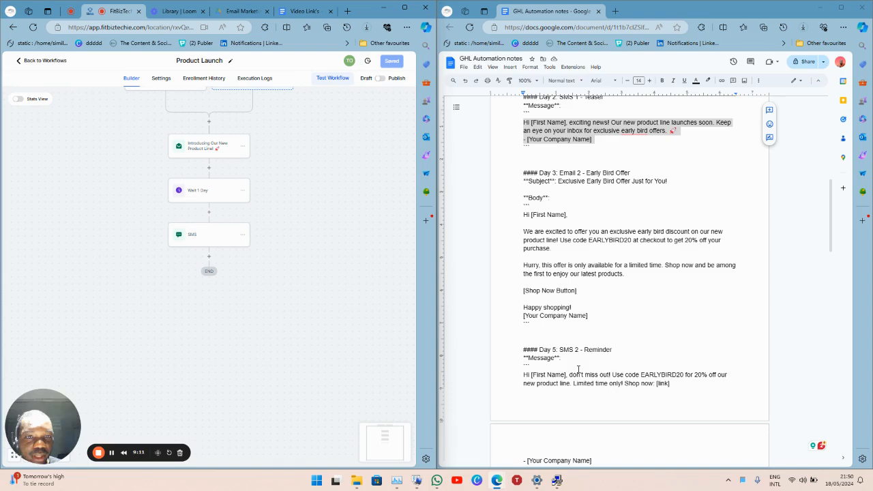
pyautogui.click(248, 192)
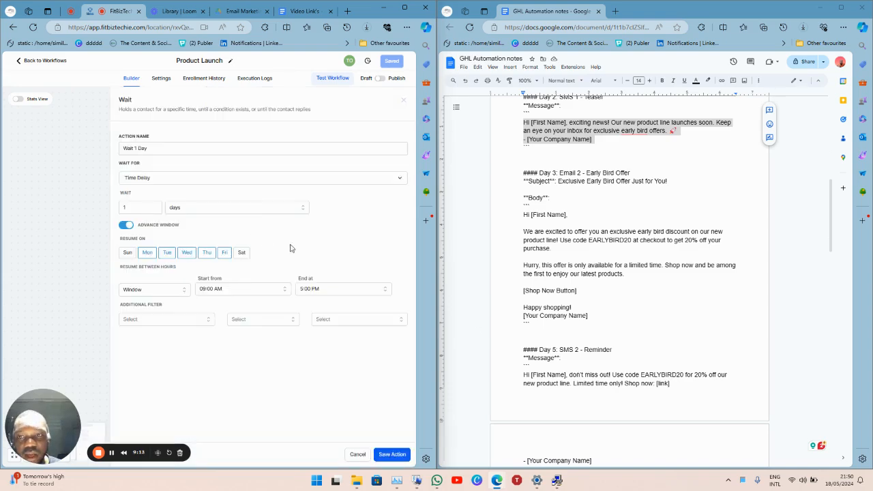
pyautogui.click(358, 455)
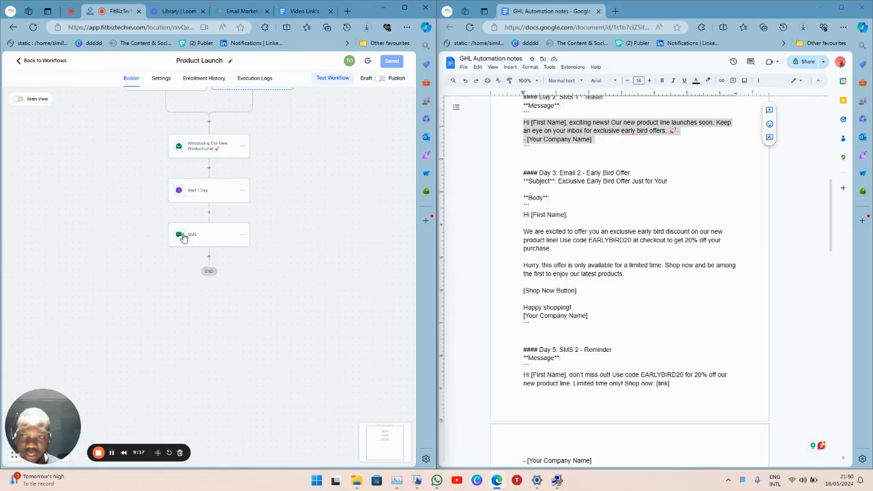
pyautogui.click(242, 194)
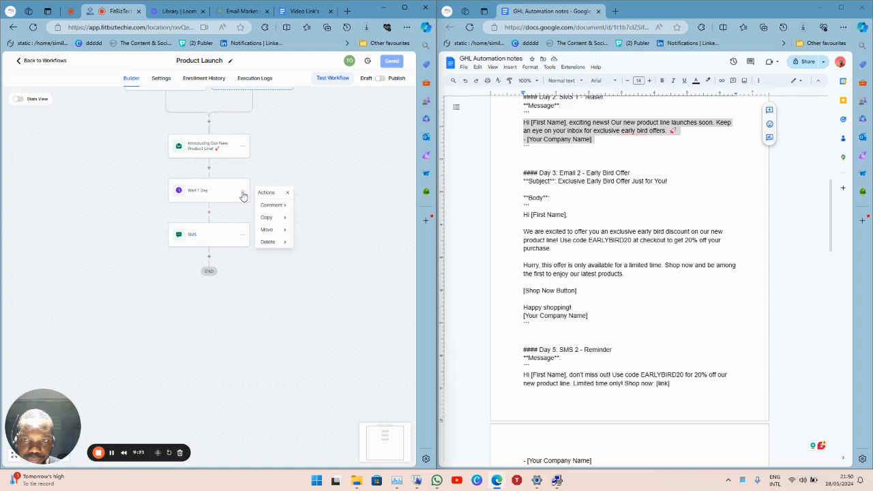
pyautogui.moveTo(287, 219)
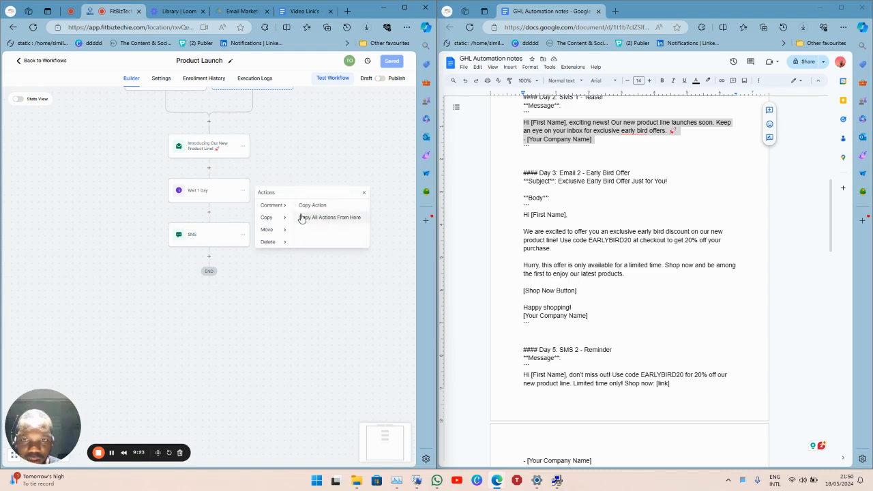
pyautogui.click(322, 206)
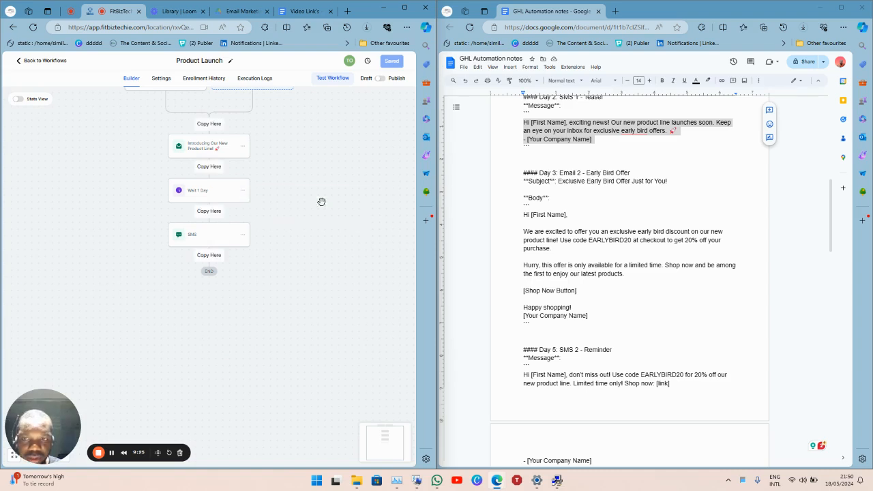
# Paste the copied wait after the SMS and copy the early-bird subject and body from the notes.
pyautogui.click(209, 258)
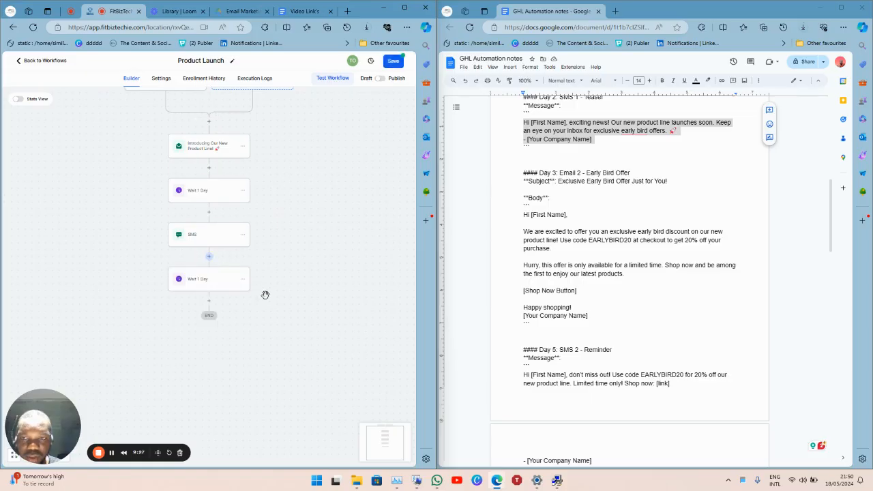
pyautogui.click(210, 303)
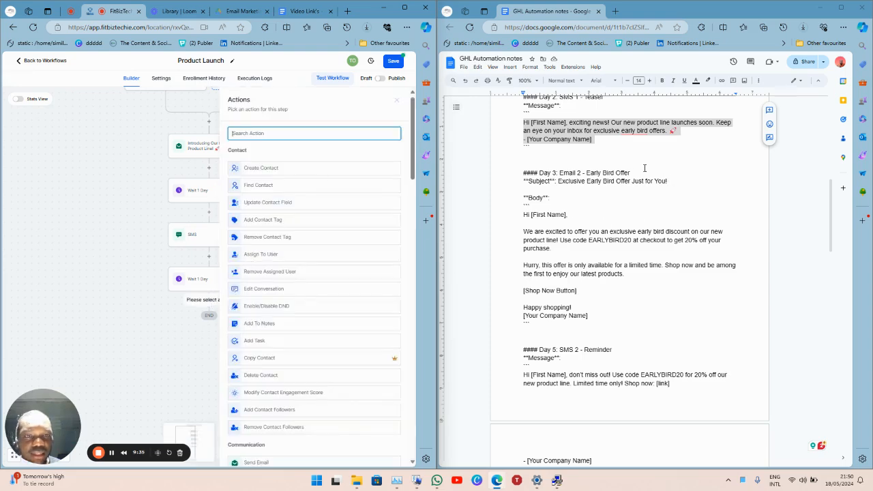
pyautogui.click(681, 181)
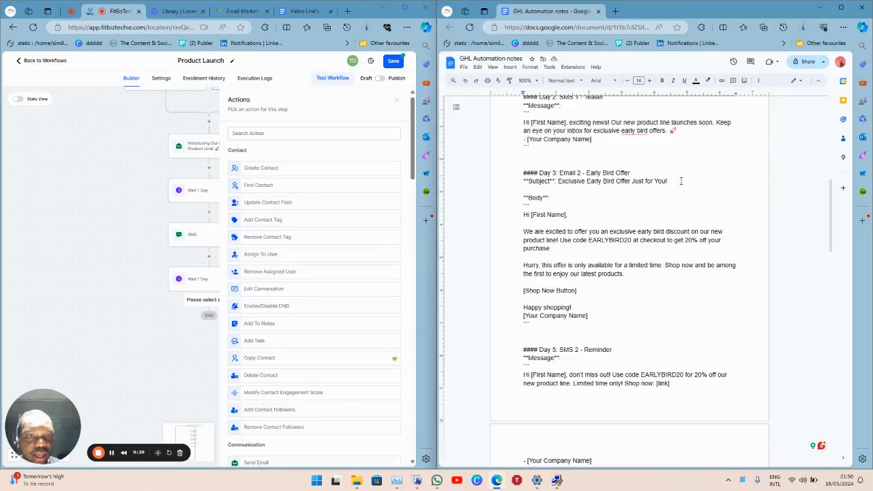
pyautogui.moveTo(668, 180); pyautogui.dragTo(559, 181)
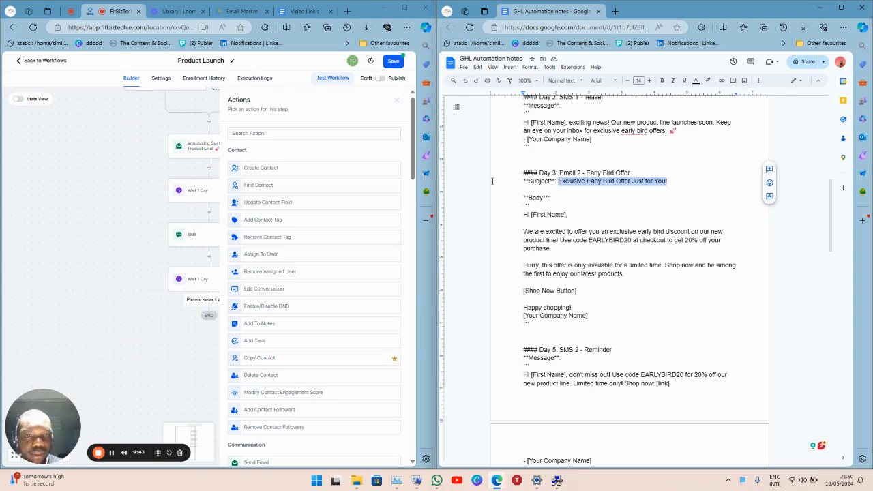
pyautogui.moveTo(519, 216); pyautogui.dragTo(620, 317)
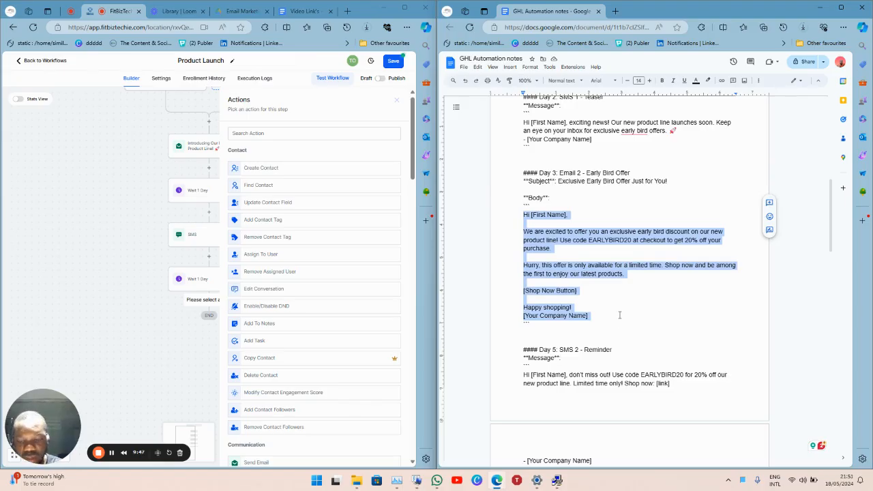
# Add a Send Email step with subject 'Exclusive Early Bird Offer Just for You!'.
pyautogui.click(290, 136)
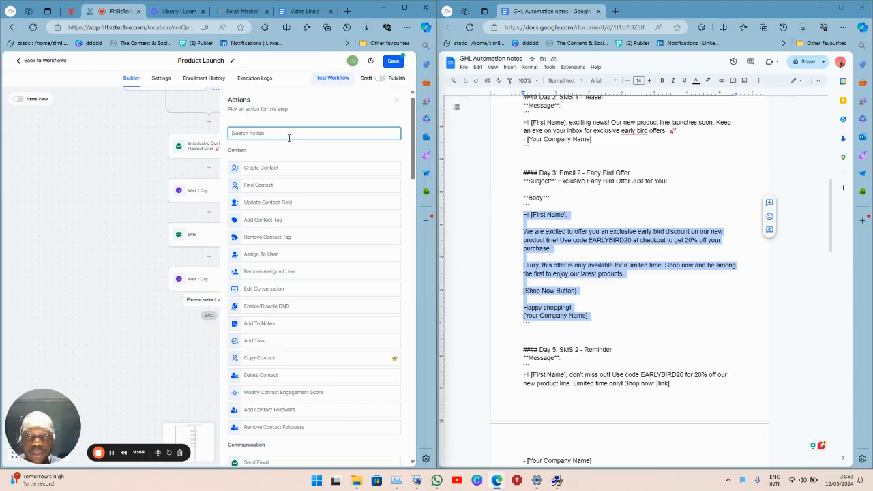
pyautogui.write('email')
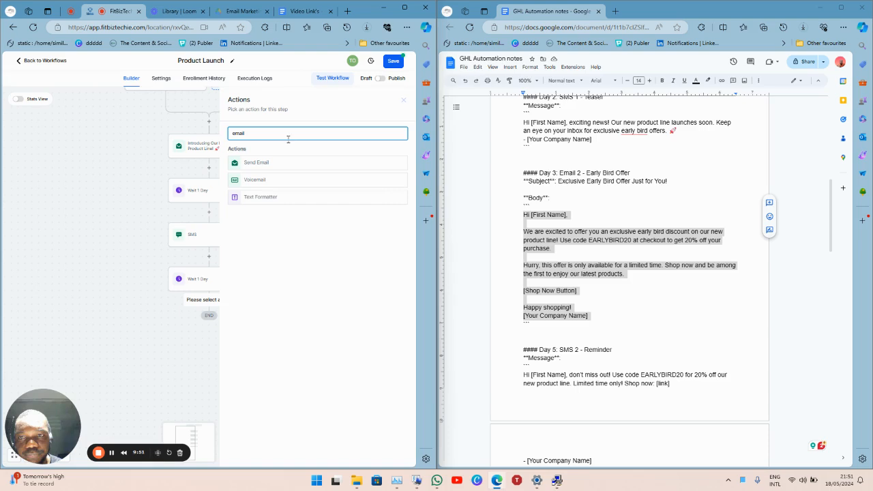
pyautogui.click(287, 163)
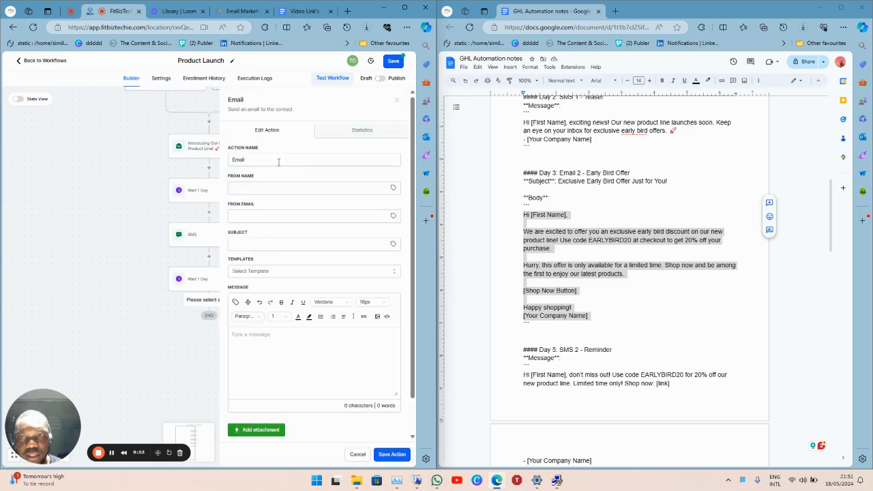
pyautogui.click(278, 159)
pyautogui.doubleClick(280, 160)
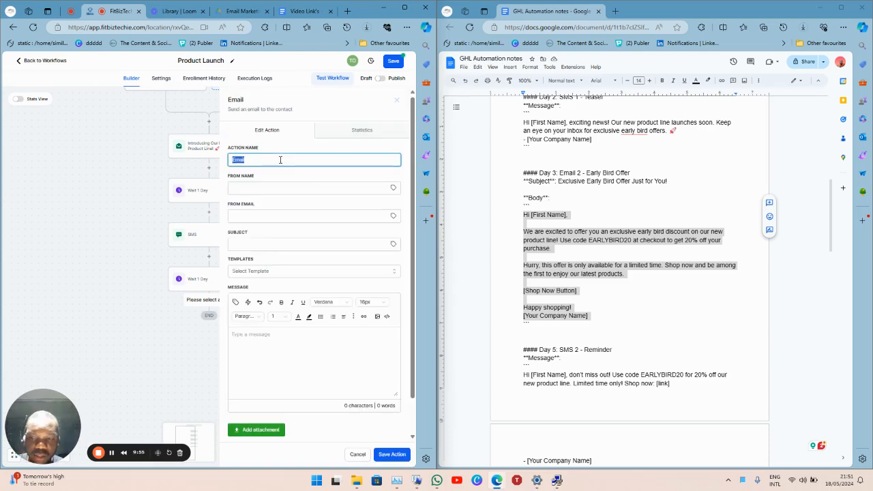
pyautogui.press('super+v')
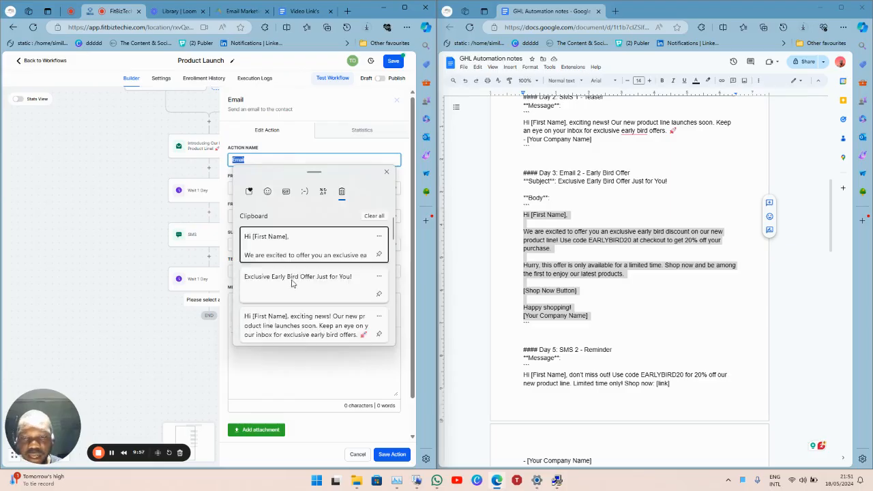
pyautogui.press('Down')
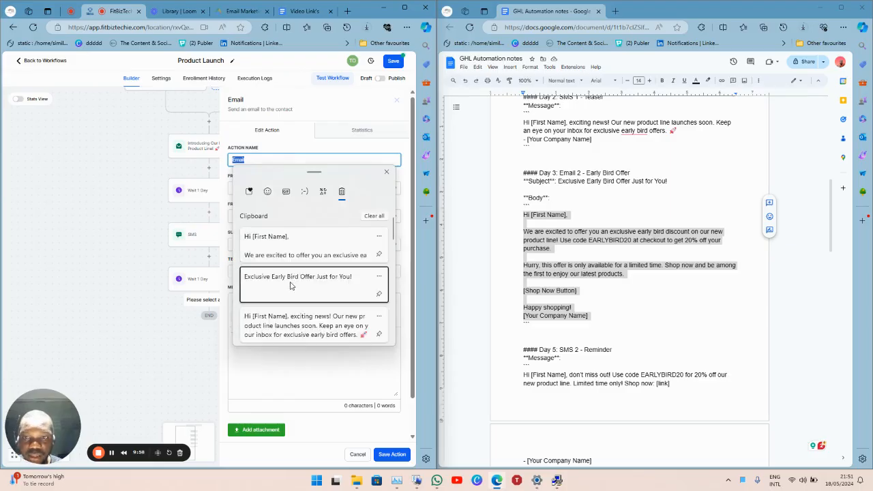
pyautogui.press('Escape')
pyautogui.click(240, 245)
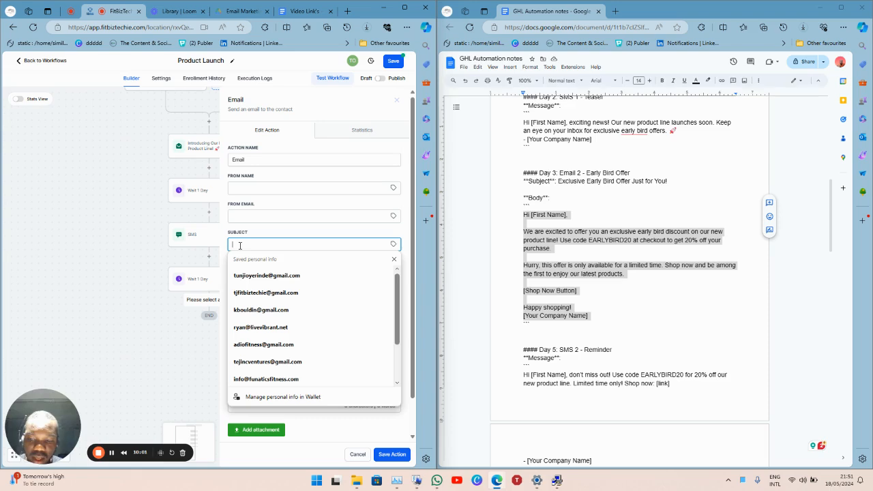
pyautogui.press('super+v')
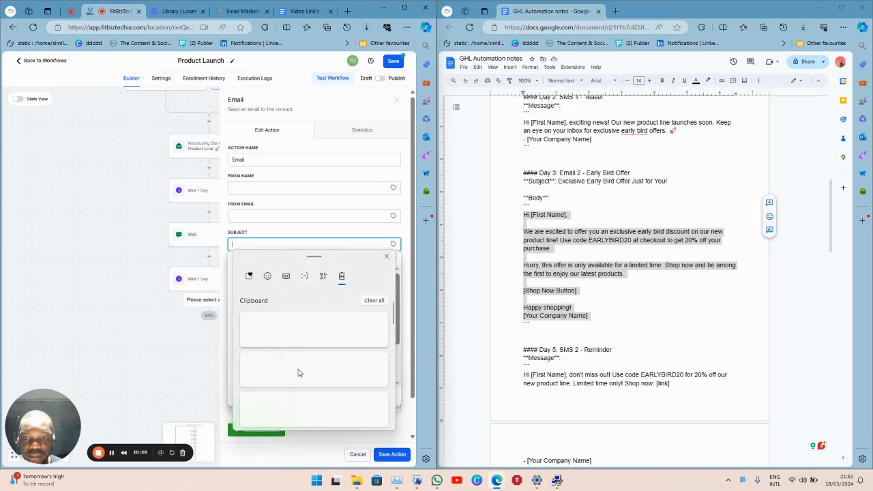
pyautogui.click(296, 377)
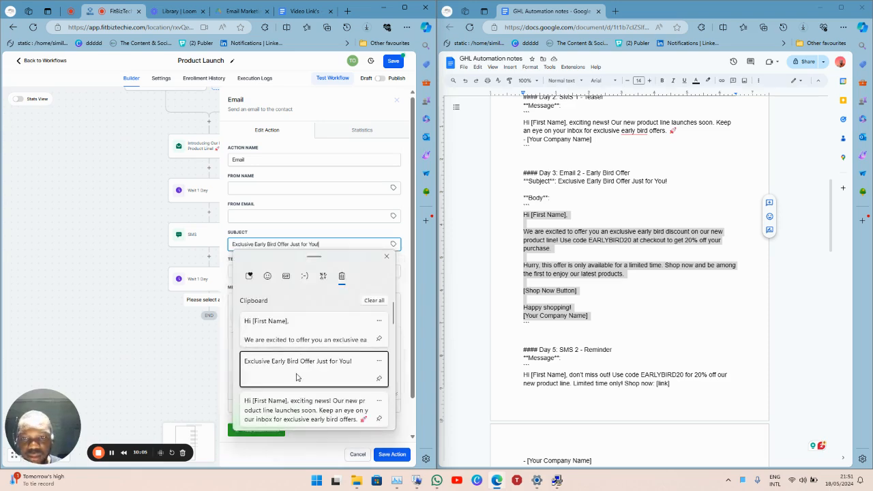
# Name the step with the early-bird subject and paste the offer body, deleting the [Your Company Name] line.
pyautogui.click(345, 161)
pyautogui.hotkey('ctrl', 'a')
pyautogui.press('BackSpace')
pyautogui.press('super+v')
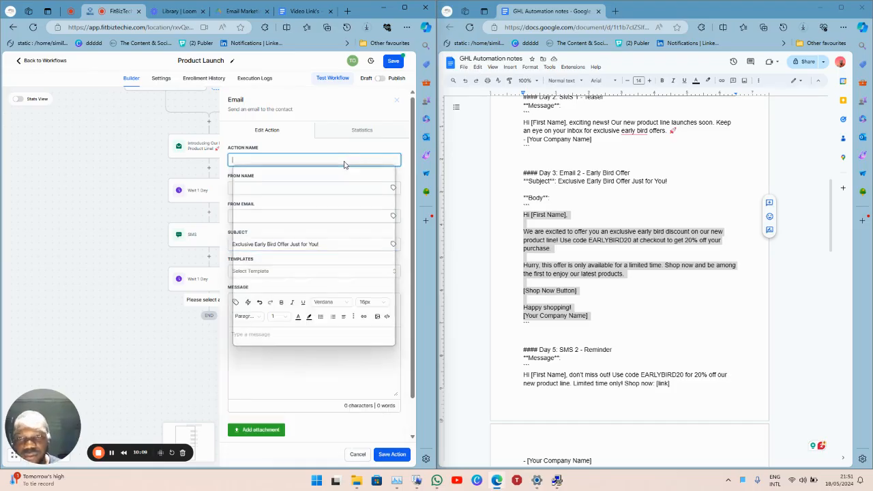
pyautogui.press('Return')
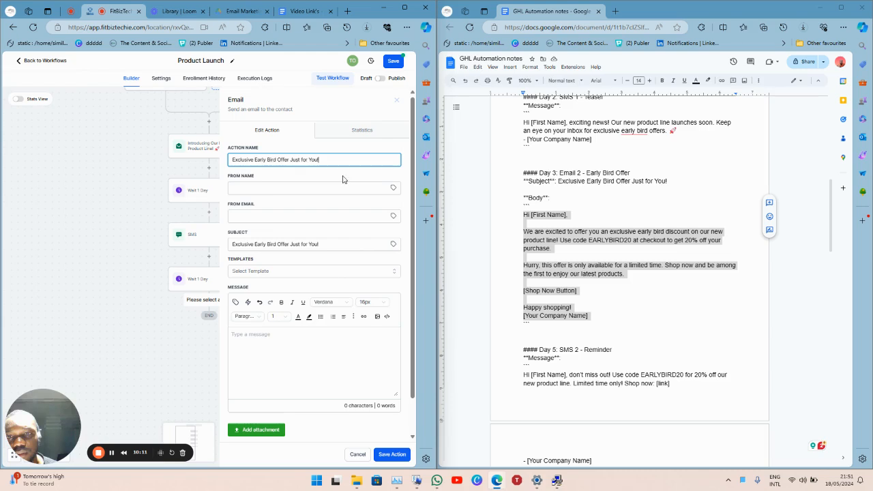
pyautogui.click(319, 351)
pyautogui.press('super+v')
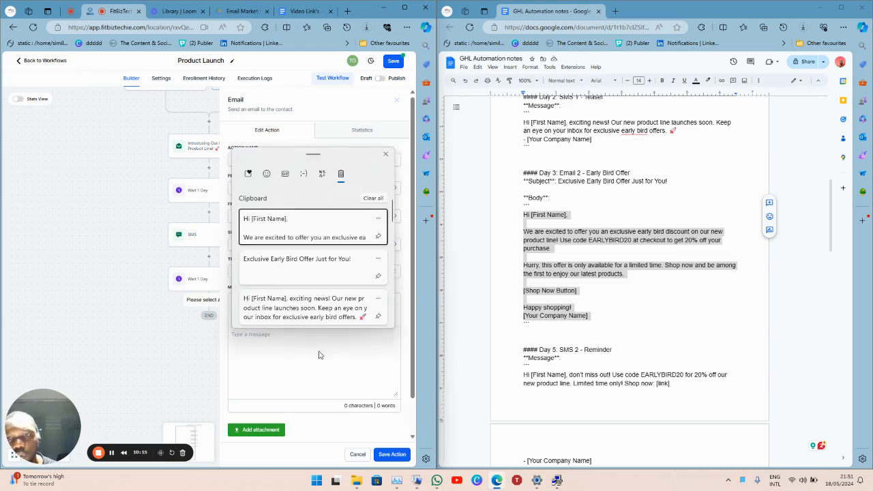
pyautogui.press('Return')
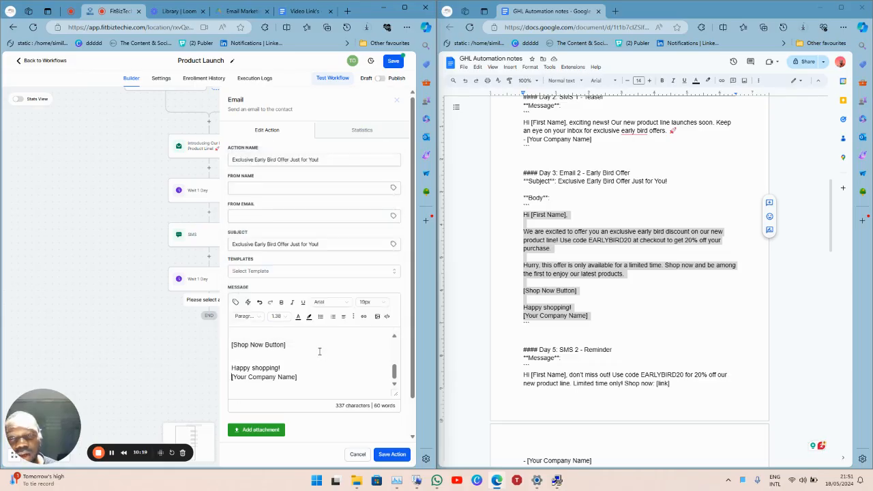
pyautogui.hotkey('shift', 'Home')
pyautogui.press('BackSpace')
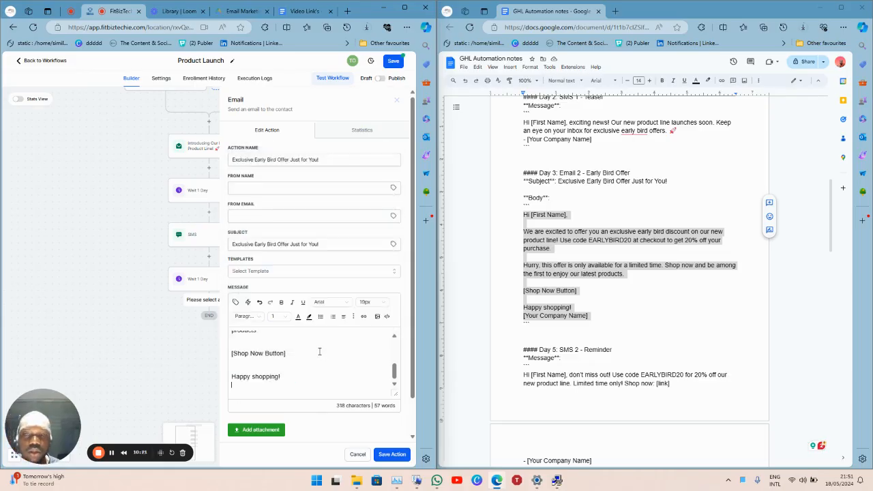
# Insert the Business Name custom value as the sign-off and remove an extra blank line.
pyautogui.click(237, 303)
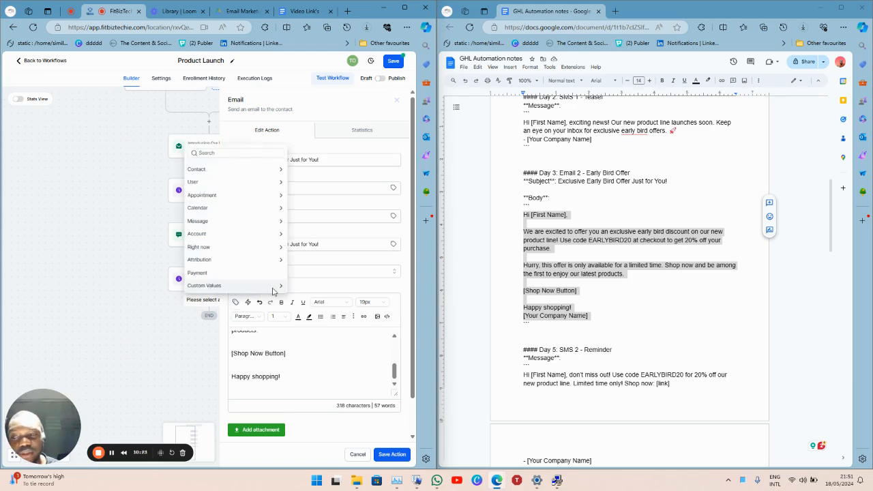
pyautogui.click(276, 286)
pyautogui.click(271, 289)
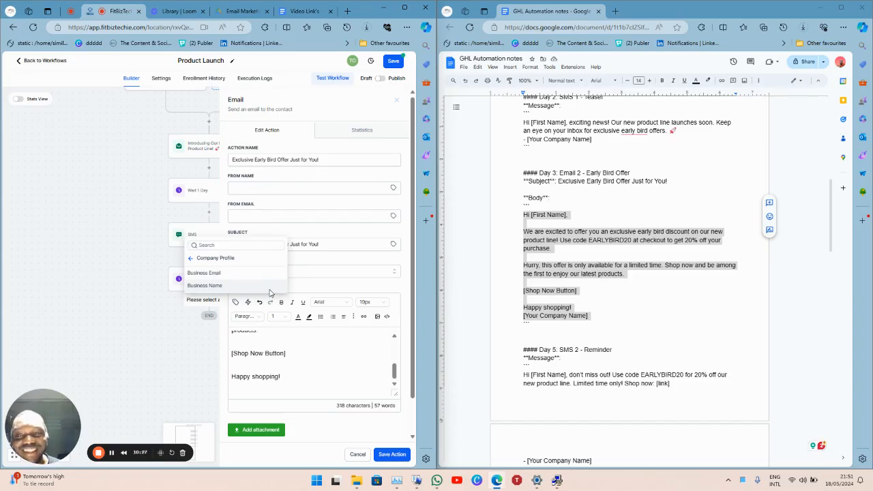
pyautogui.click(270, 289)
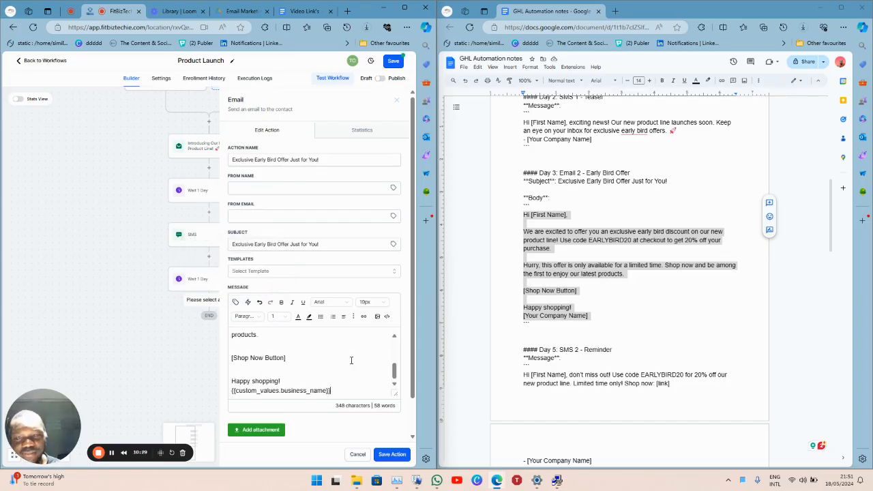
pyautogui.press('Up')
pyautogui.press('BackSpace')
# Select the [Shop Now Button] placeholder text in the message.
pyautogui.hotkey('shift', 'Up')
pyautogui.hotkey('shift', 'Up')
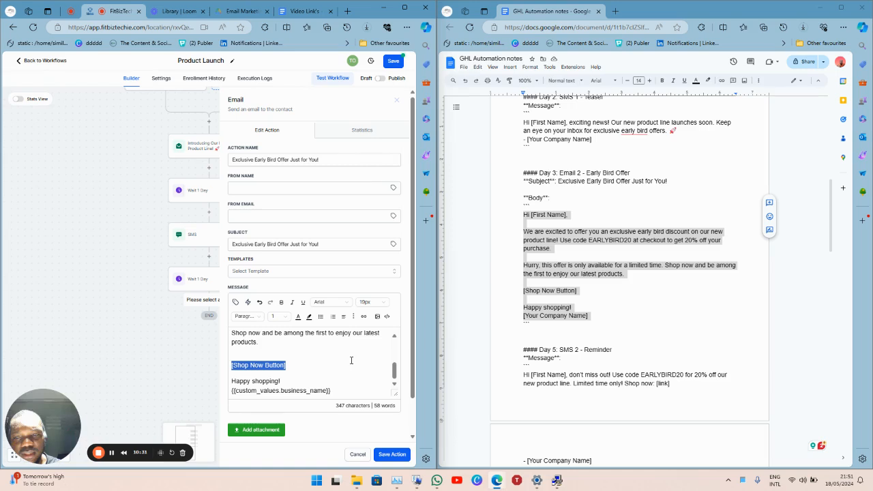
pyautogui.press('BackSpace')
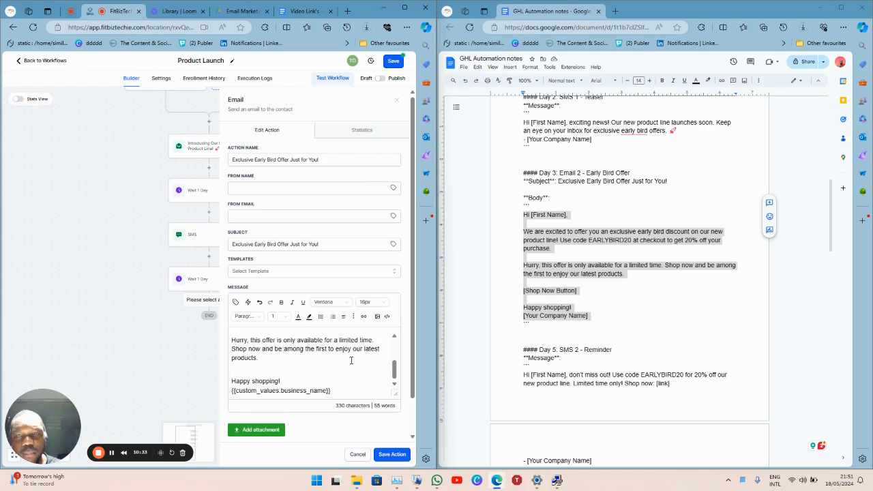
pyautogui.hotkey('ctrl', 'z')
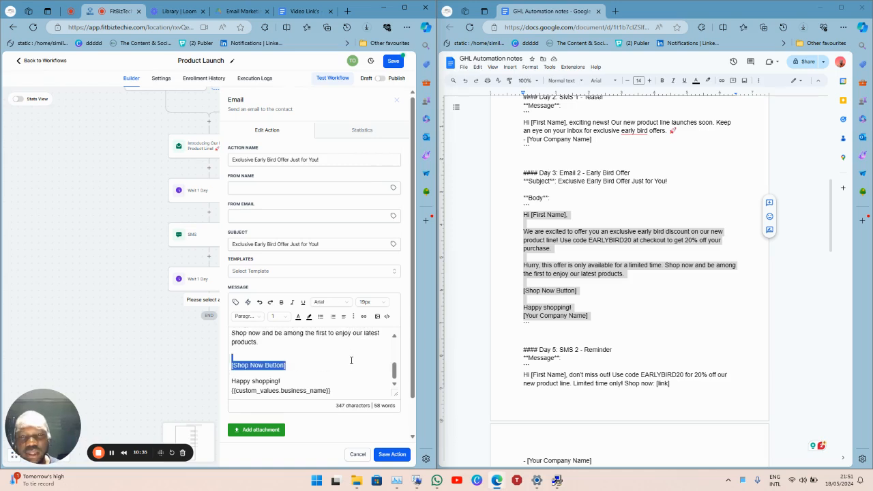
pyautogui.press('Down')
pyautogui.moveTo(288, 366); pyautogui.dragTo(230, 368)
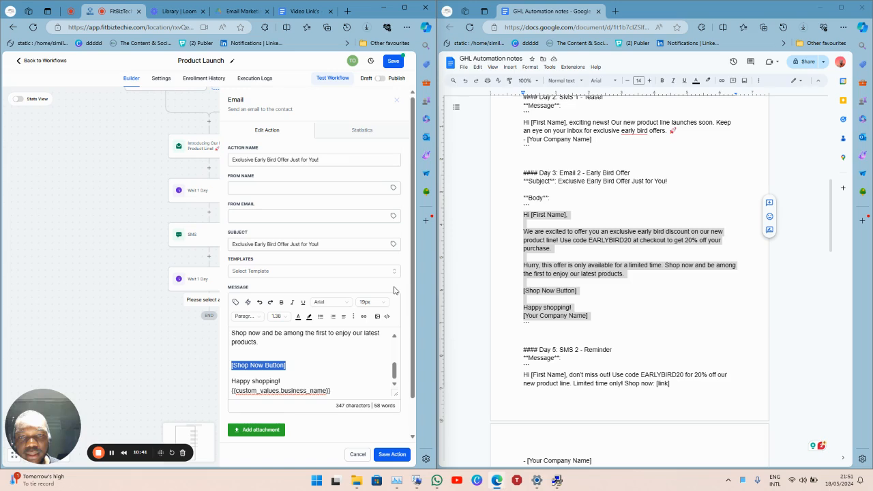
pyautogui.click(363, 317)
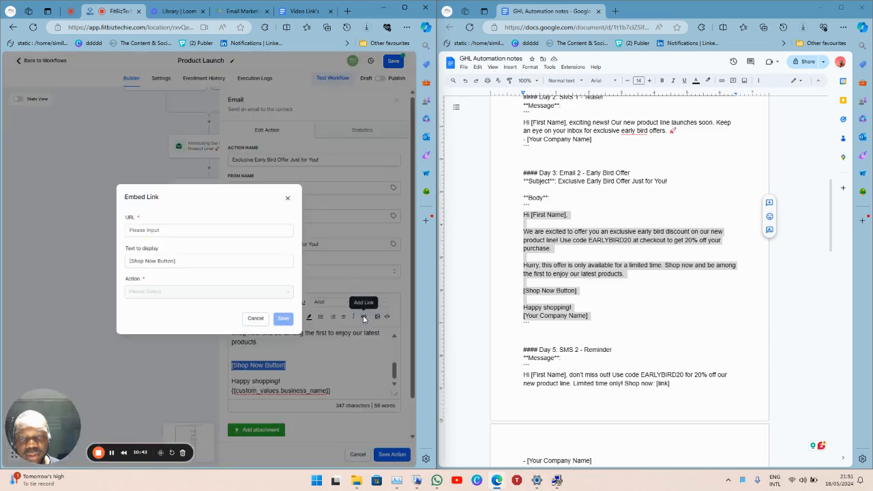
pyautogui.click(208, 232)
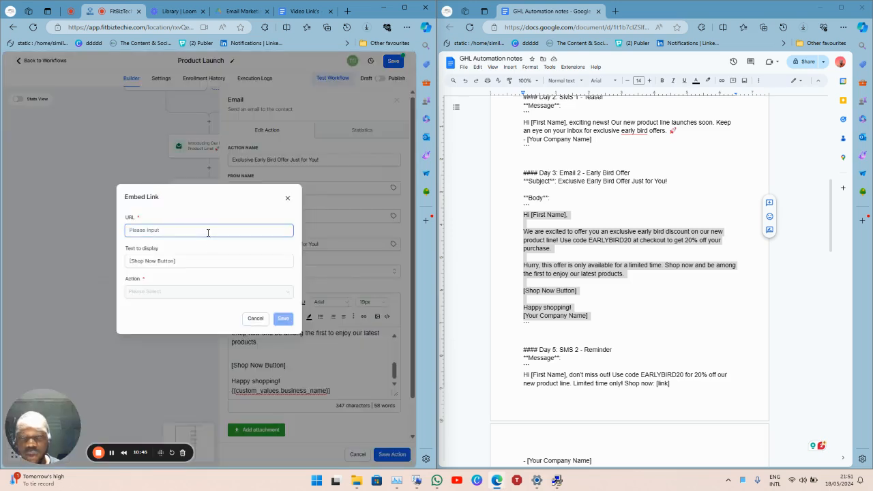
pyautogui.write('www')
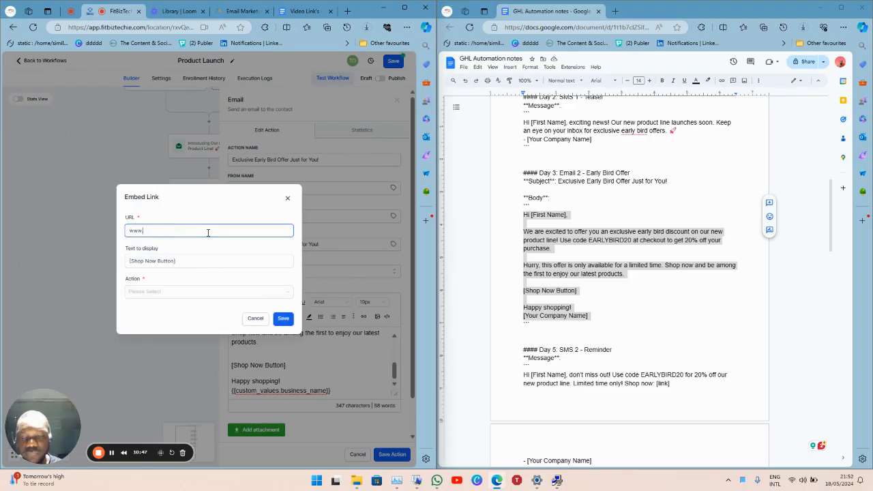
pyautogui.write('.fitbiztechie.com')
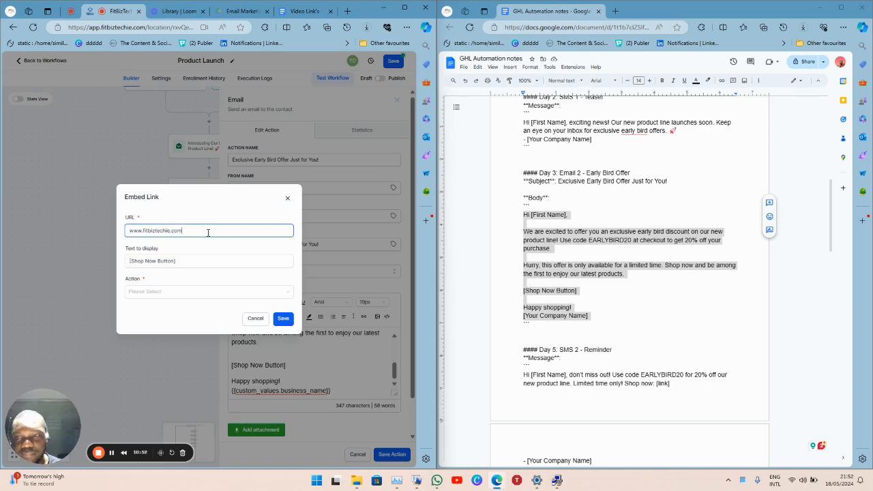
pyautogui.click(284, 319)
pyautogui.click(206, 293)
pyautogui.click(182, 321)
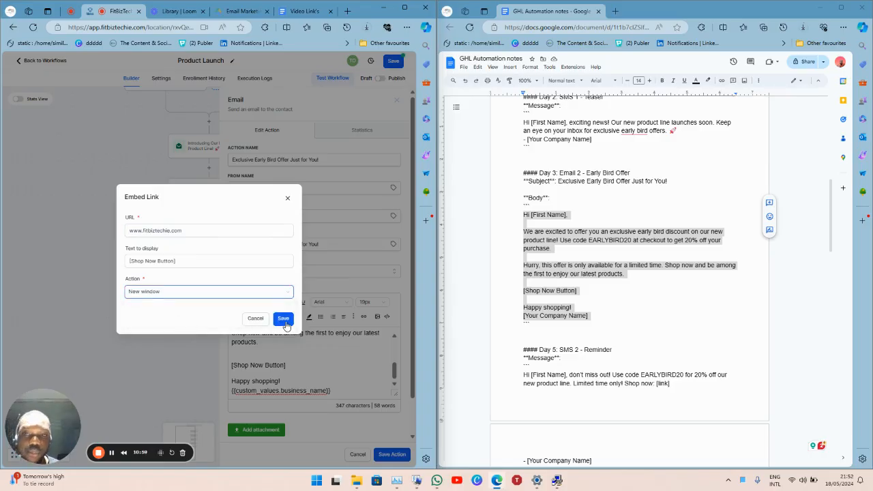
pyautogui.click(283, 319)
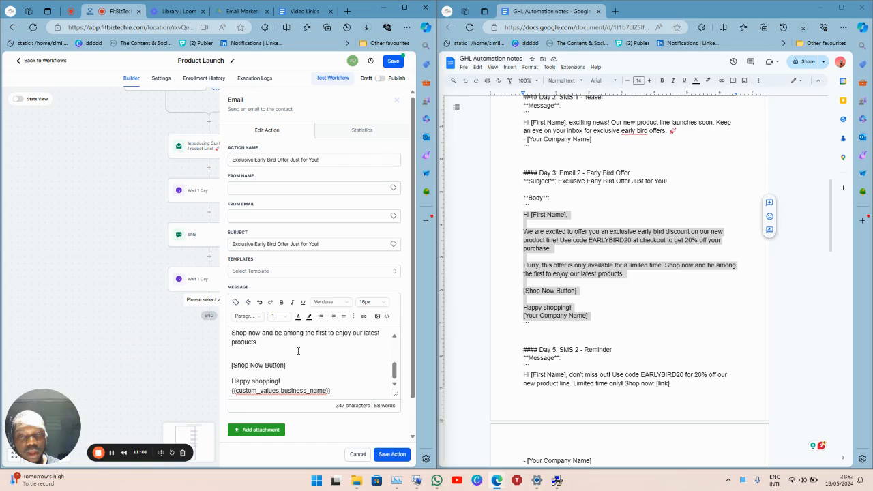
# Swap the greeting's [First Name] placeholder for the Contact > First Name merge field, then maximize the window.
pyautogui.click(298, 350)
pyautogui.press('Up')
pyautogui.press('Up')
pyautogui.press('Up')
pyautogui.press('Up')
pyautogui.press('Up')
pyautogui.press('Up')
pyautogui.press('Up')
pyautogui.press('Up')
pyautogui.press('Up')
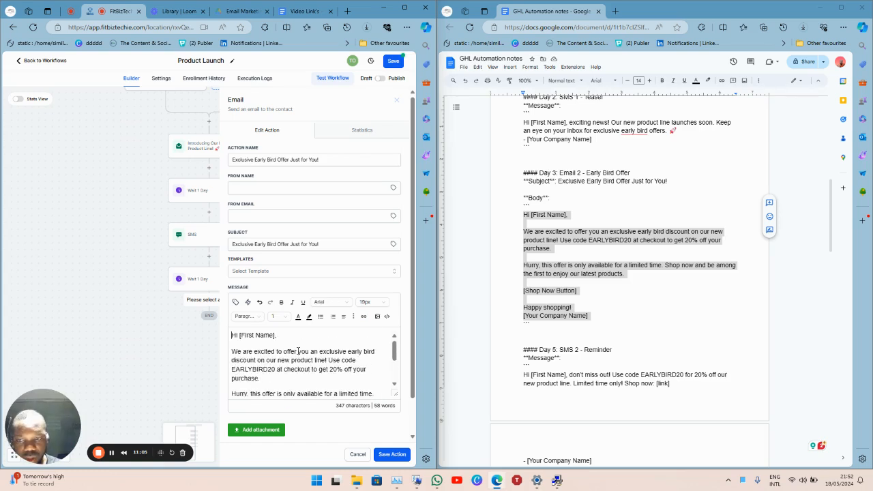
pyautogui.hotkey('shift', 'Right')
pyautogui.hotkey('shift', 'Right')
pyautogui.hotkey('shift', 'Right')
pyautogui.hotkey('shift', 'Right')
pyautogui.hotkey('shift', 'Right')
pyautogui.hotkey('shift', 'Right')
pyautogui.hotkey('shift', 'Right')
pyautogui.hotkey('shift', 'Right')
pyautogui.hotkey('shift', 'Right')
pyautogui.hotkey('shift', 'Right')
pyautogui.hotkey('shift', 'Right')
pyautogui.hotkey('shift', 'Right')
pyautogui.hotkey('shift', 'Right')
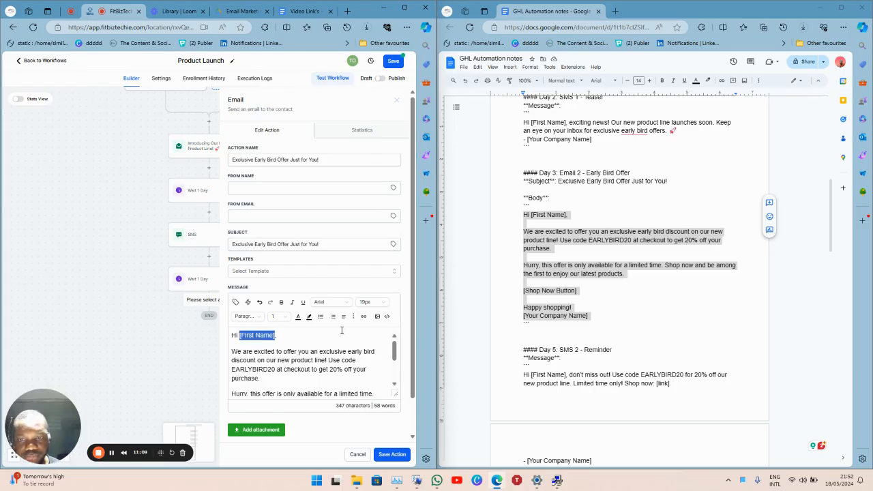
pyautogui.click(236, 302)
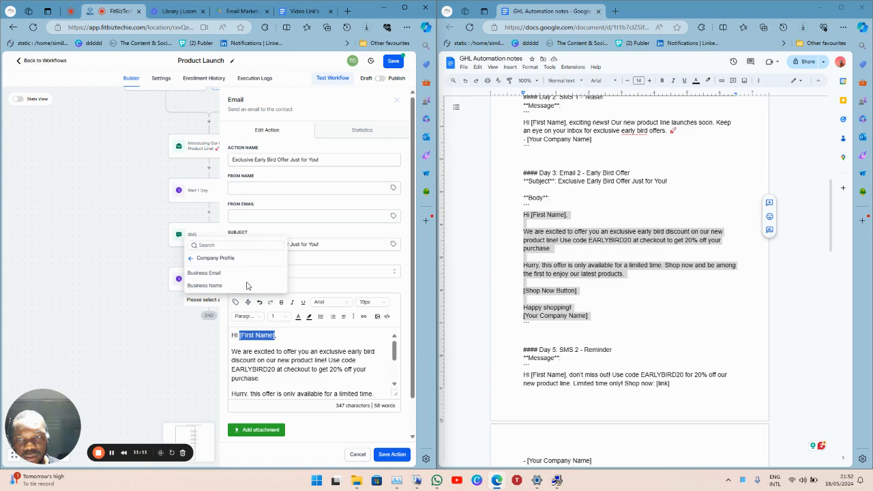
pyautogui.click(194, 259)
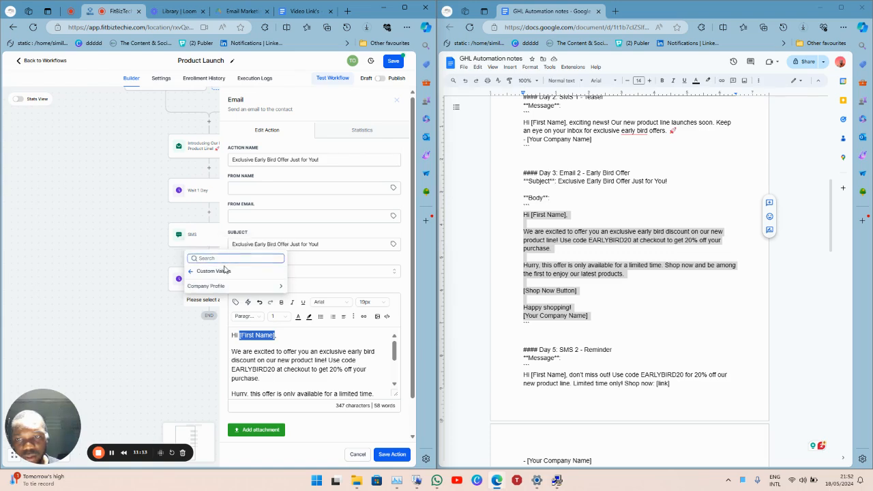
pyautogui.click(192, 273)
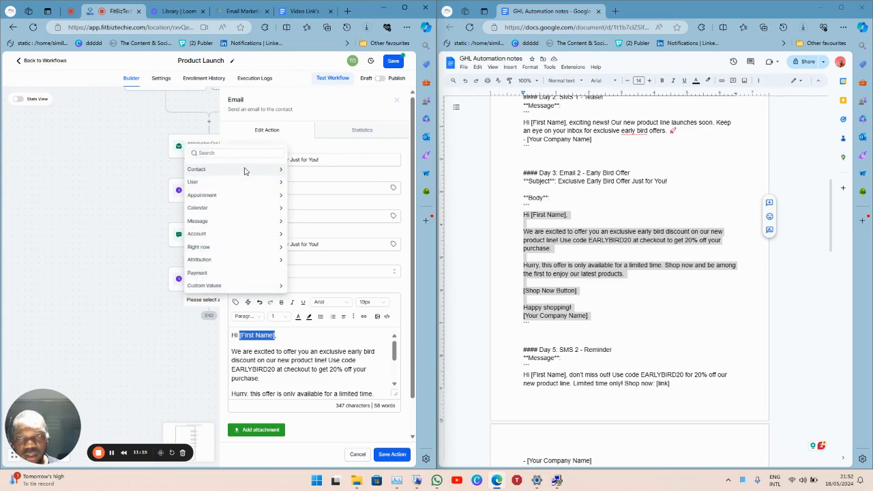
pyautogui.click(244, 169)
pyautogui.click(251, 167)
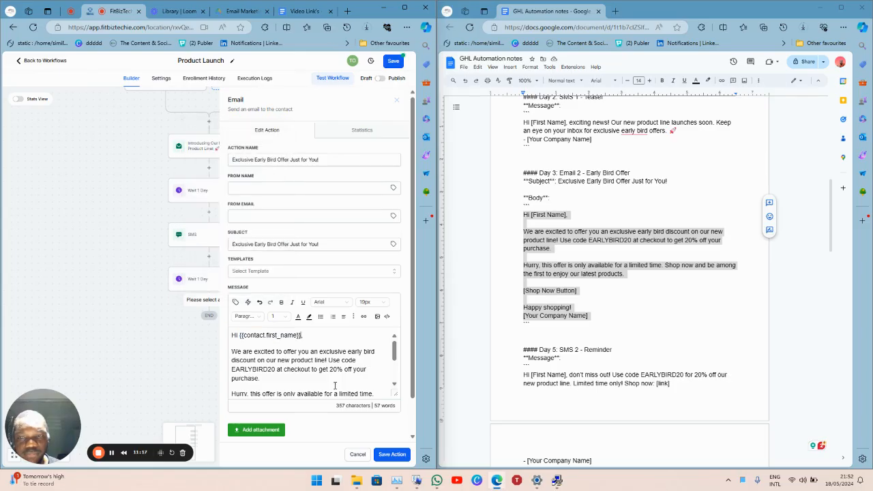
pyautogui.scroll(-5, 347, 379)
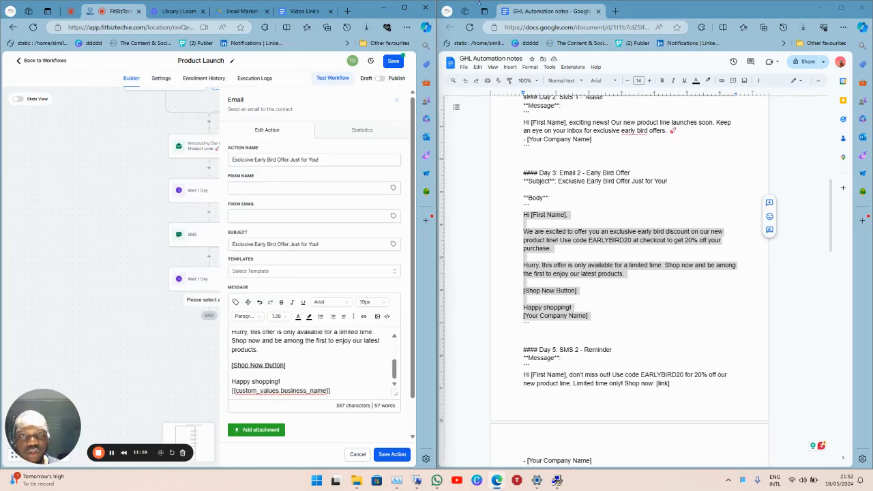
pyautogui.click(404, 7)
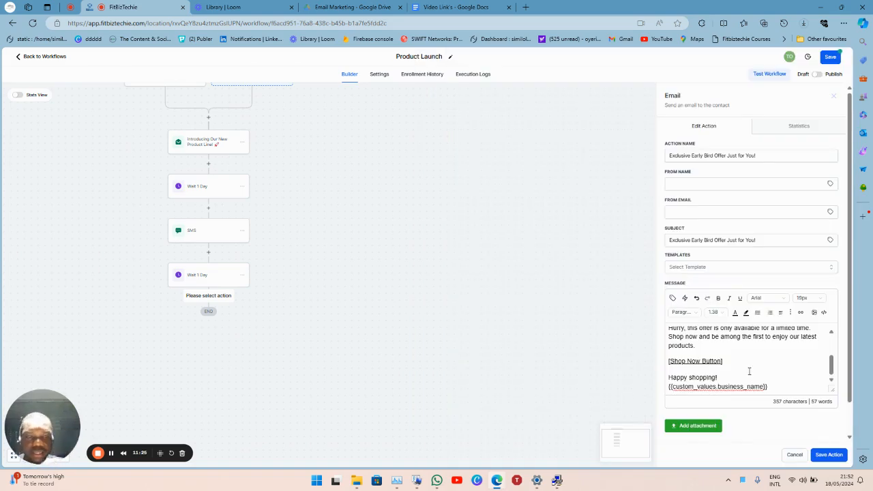
# Open the [Shop Now Button] link in a new tab to confirm the website loads.
pyautogui.click(691, 360)
pyautogui.rightClick(692, 360)
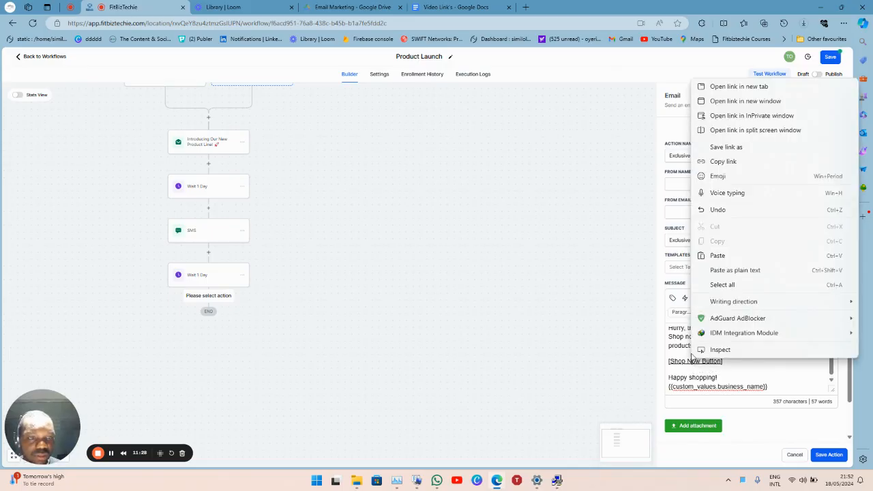
pyautogui.click(748, 89)
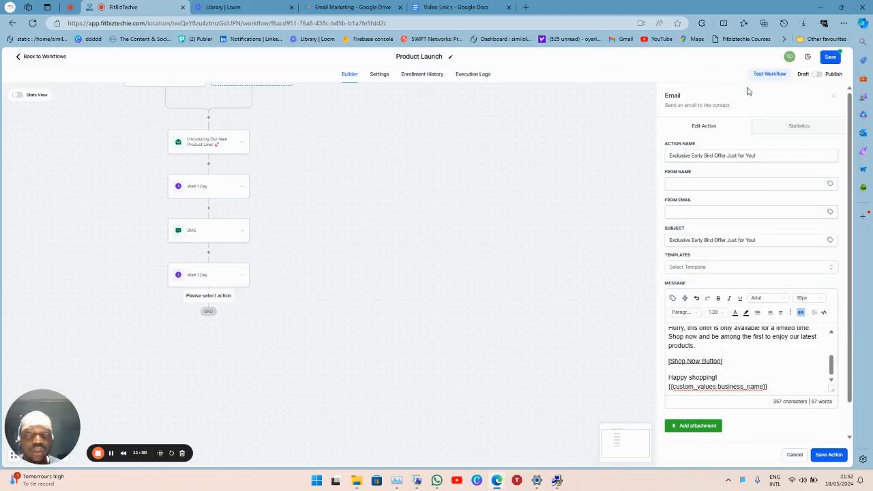
pyautogui.click(234, 5)
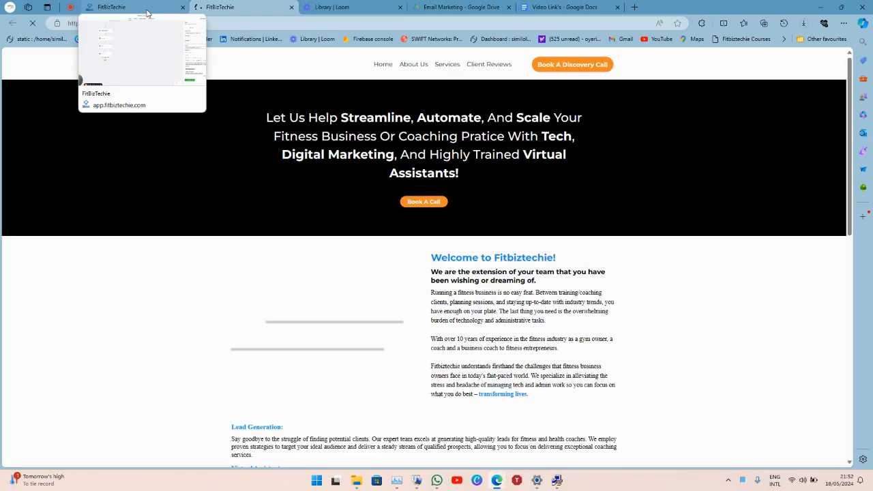
# Back in Product Launch, save the early-bird email step and the workflow.
pyautogui.click(146, 12)
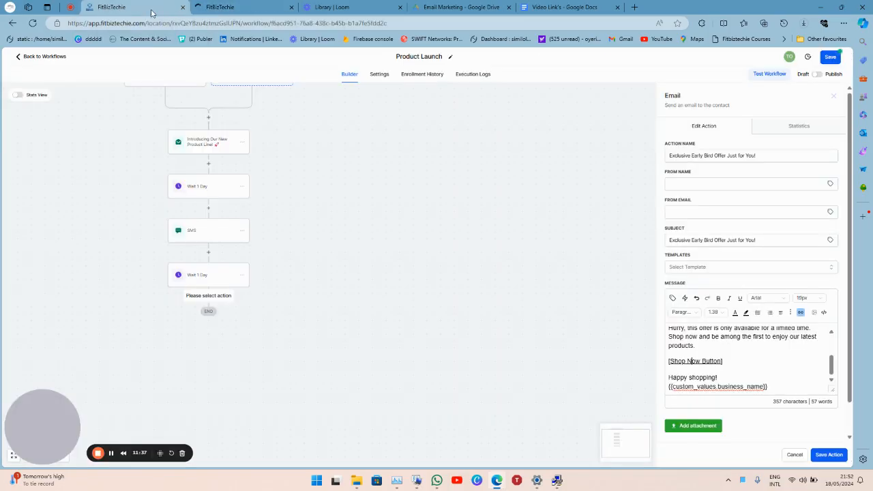
pyautogui.click(827, 456)
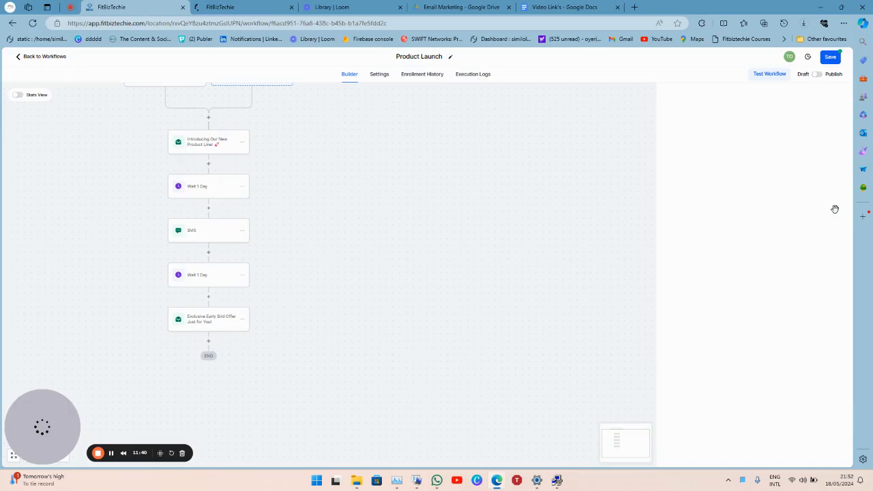
pyautogui.click(835, 59)
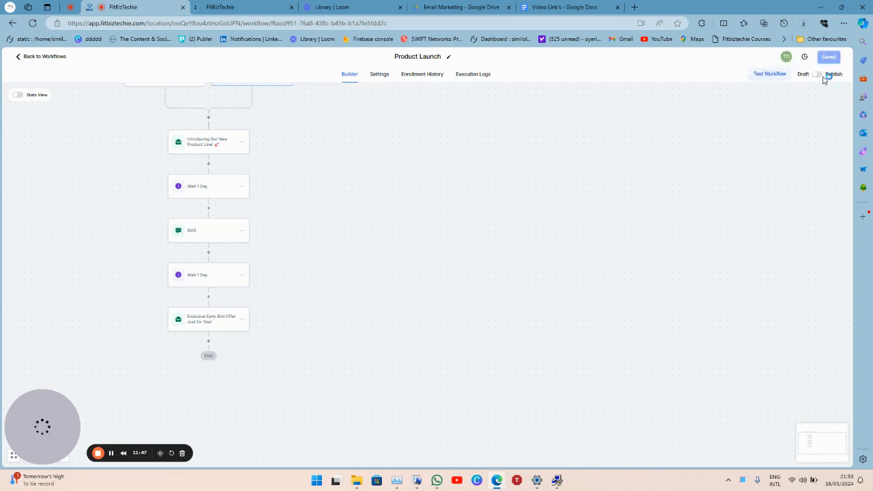
# Publish and save Product Launch, set the Windows power plan to Balanced, and recentre the steps.
pyautogui.click(818, 75)
pyautogui.click(834, 59)
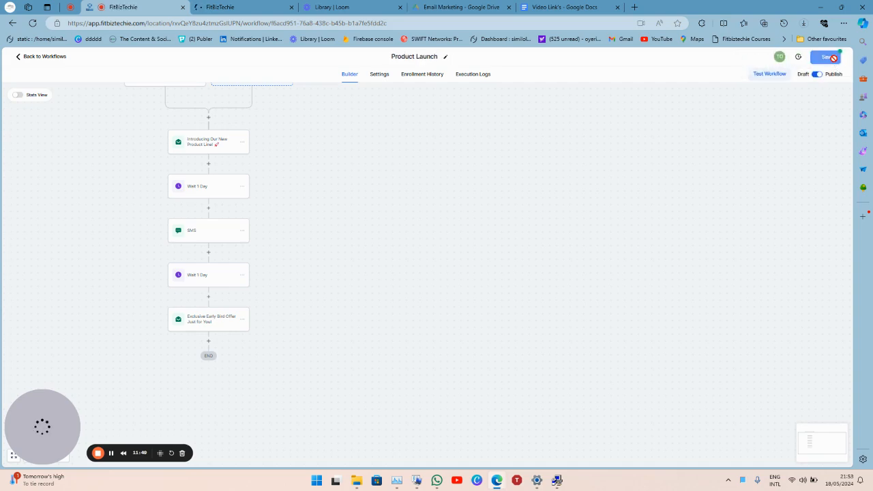
pyautogui.click(412, 487)
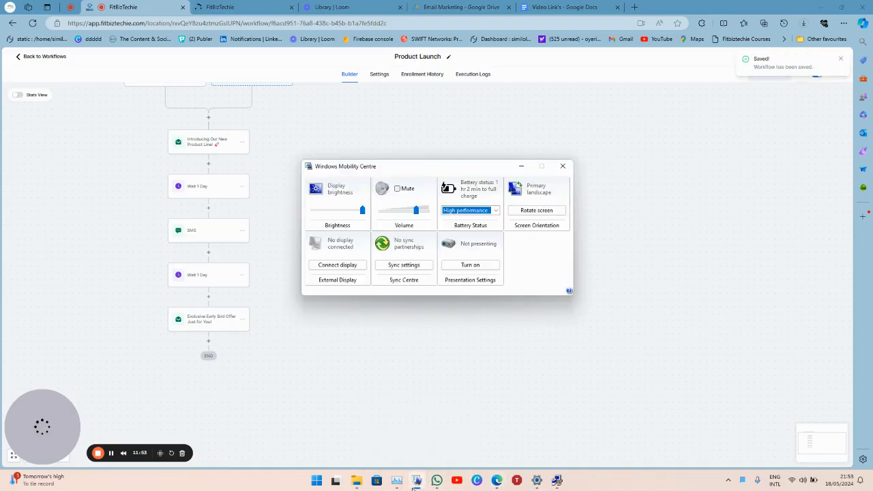
pyautogui.click(496, 211)
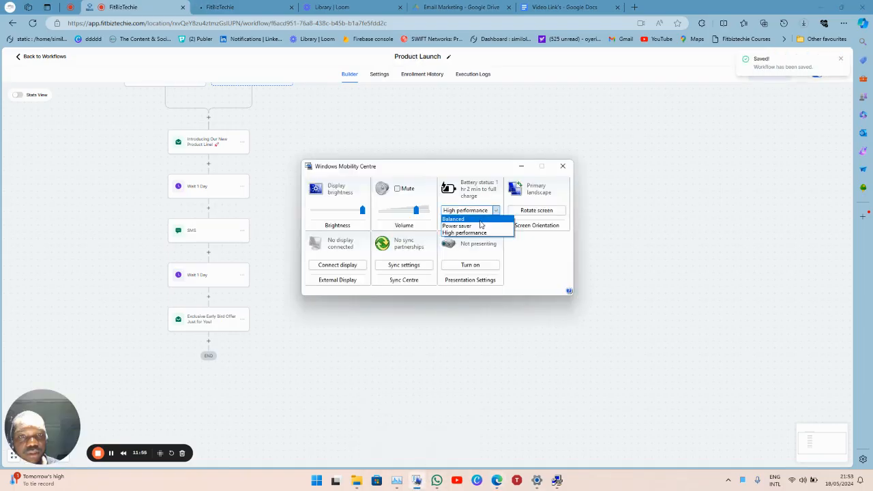
pyautogui.click(481, 219)
pyautogui.click(522, 167)
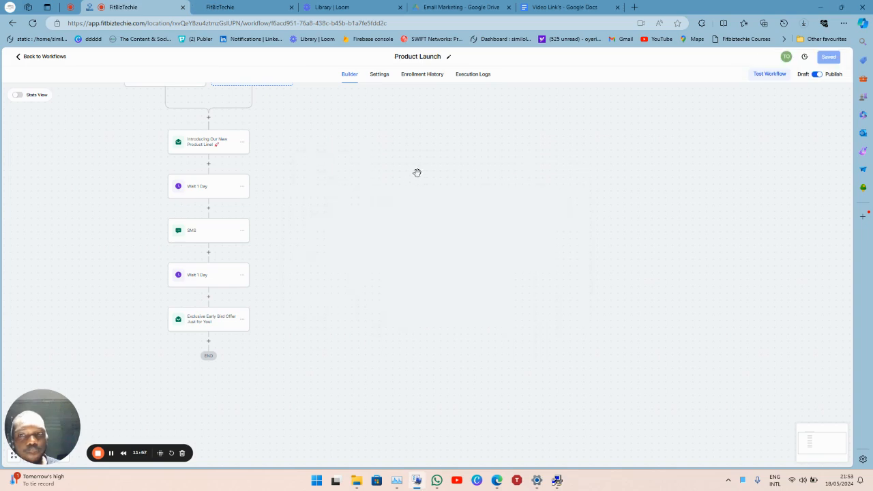
pyautogui.moveTo(471, 216); pyautogui.dragTo(561, 180)
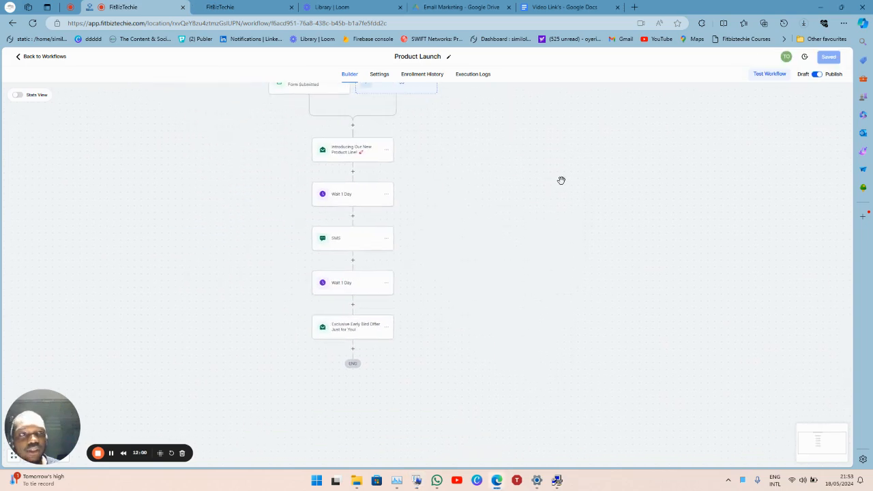
pyautogui.click(420, 75)
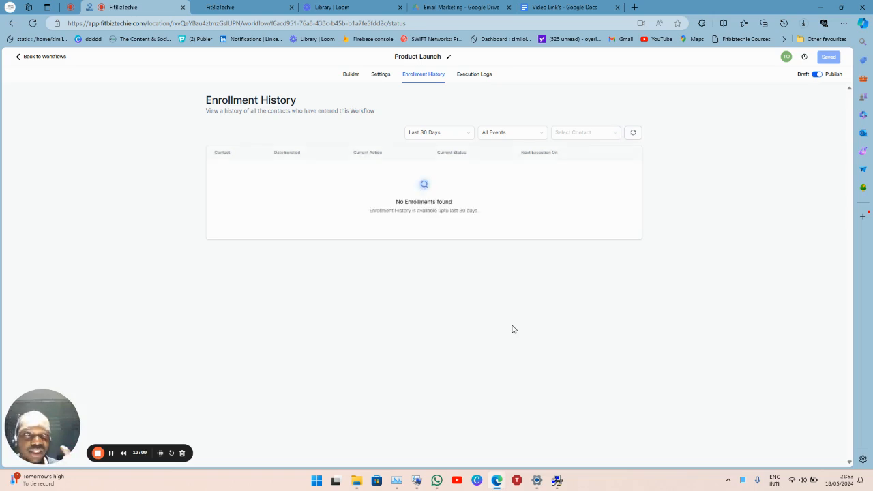
pyautogui.click(348, 73)
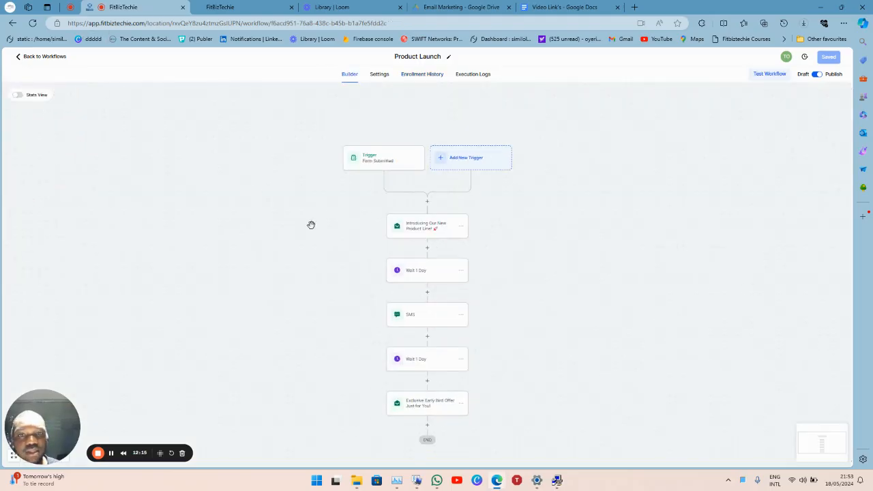
pyautogui.moveTo(323, 255); pyautogui.dragTo(293, 197)
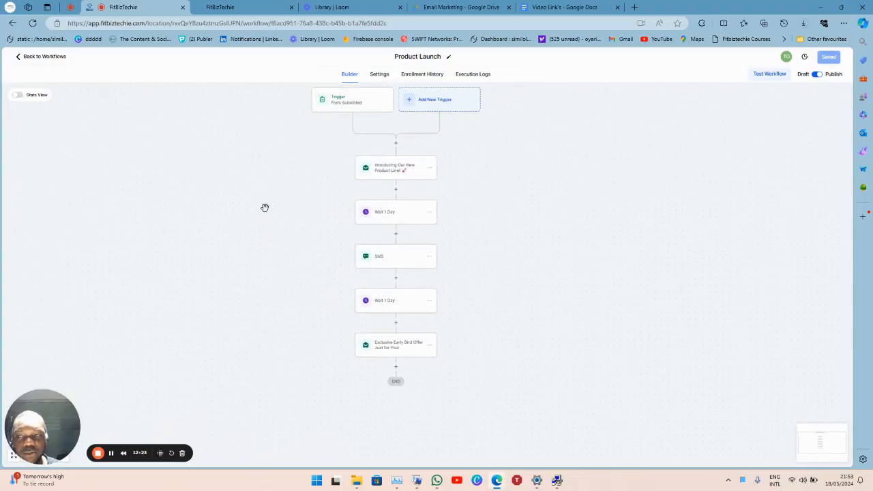